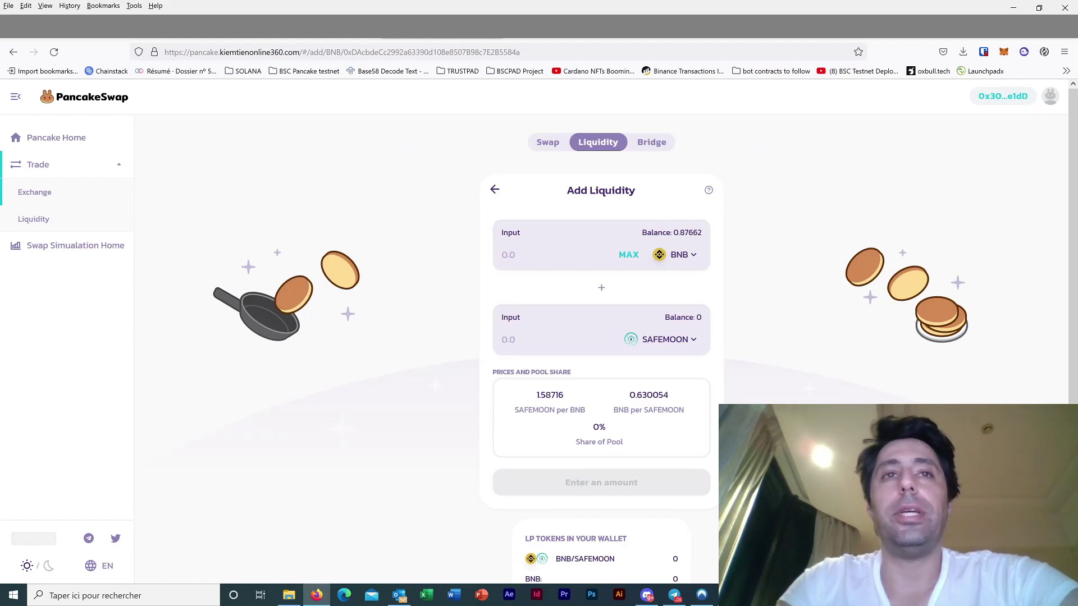
# Bring the py.exe sniper bot console in front of the PancakeSwap liquidity page.
pyautogui.hotkey('alt', 'Tab')
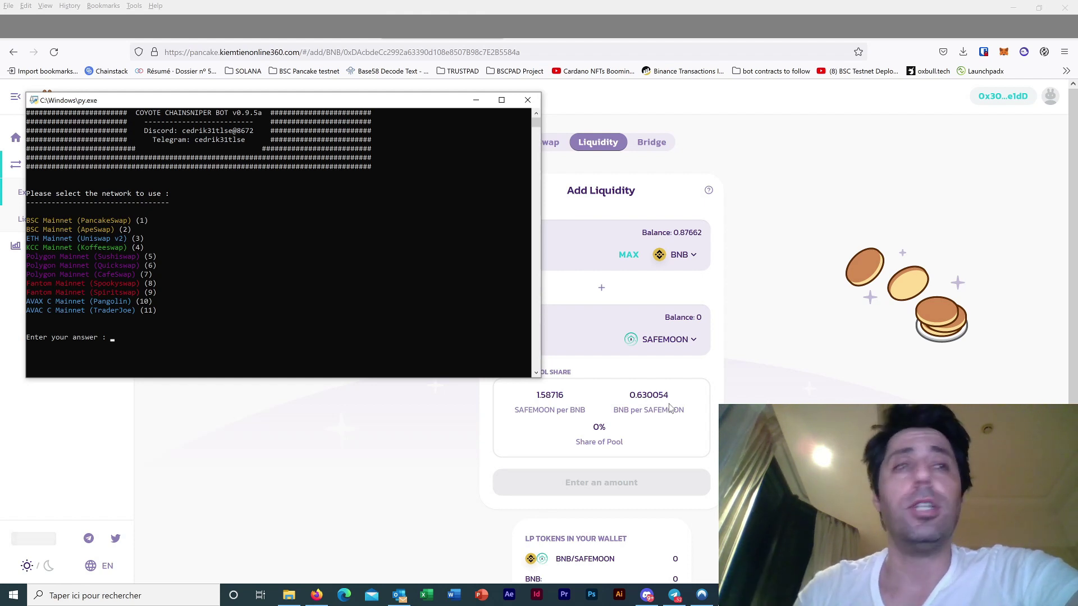
# Choose network 0 to connect to BSC Testnet, then copy the wallet address.
pyautogui.write('0')
pyautogui.press('Return')
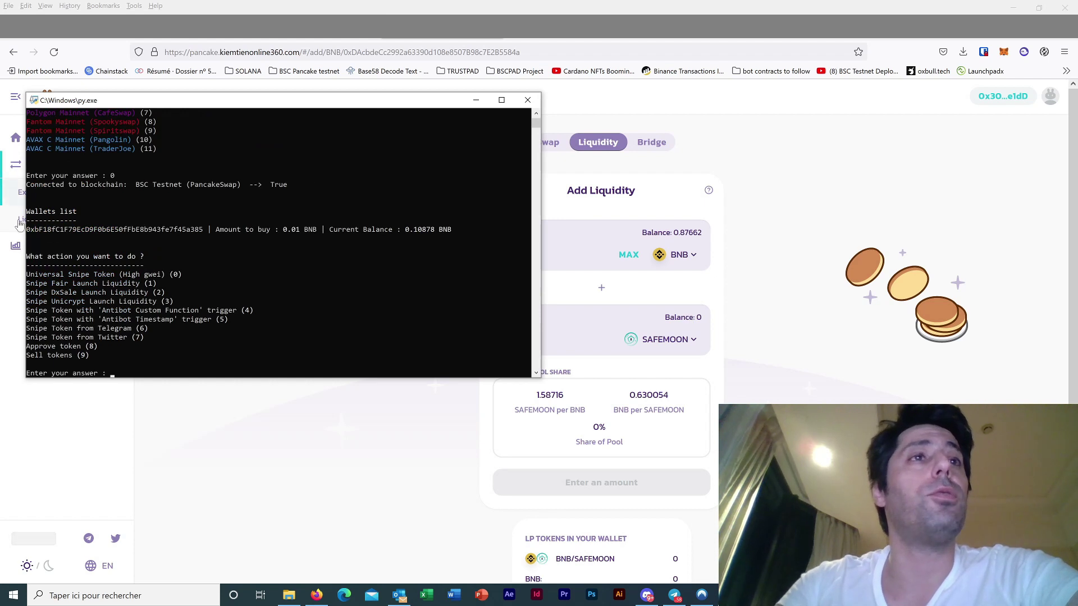
pyautogui.moveTo(47, 229); pyautogui.dragTo(185, 231)
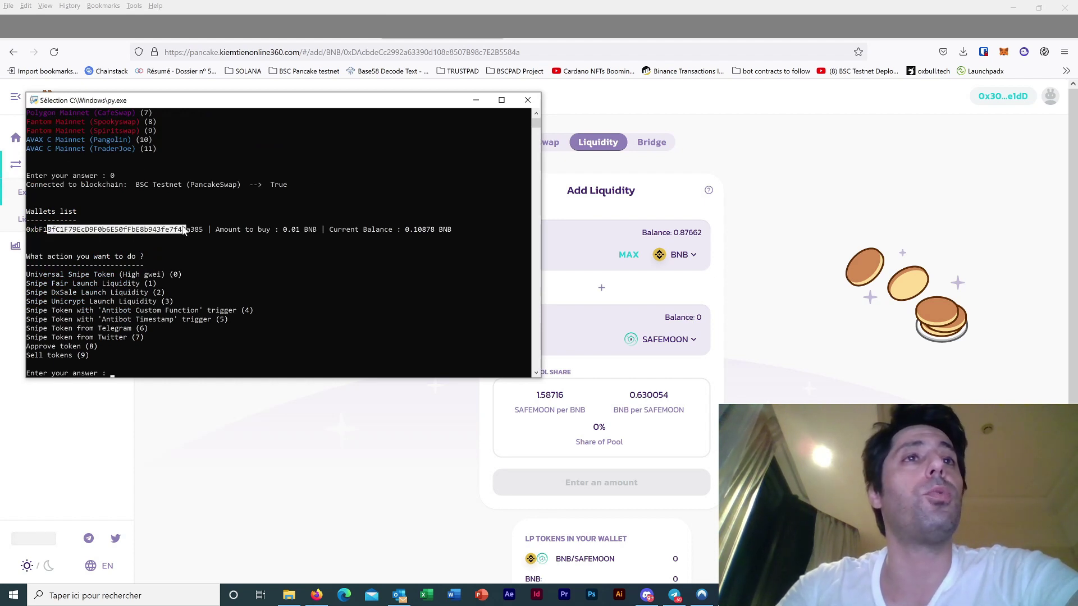
pyautogui.rightClick(291, 228)
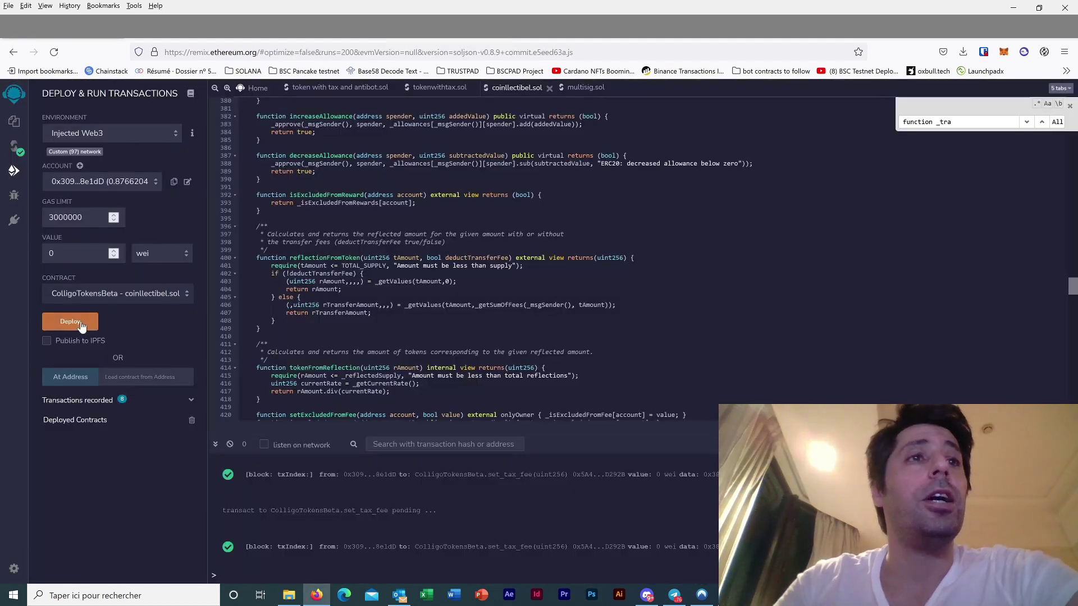
# Deploy ColligoTokensBeta from Remix and confirm the deployment in MetaMask.
pyautogui.click(112, 291)
pyautogui.click(101, 376)
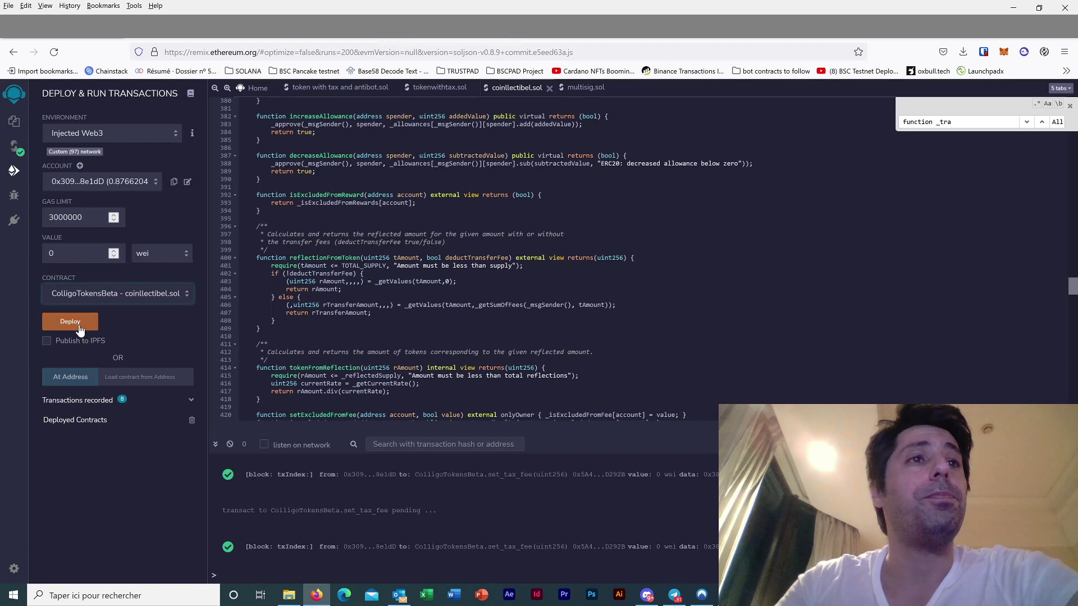
pyautogui.click(78, 327)
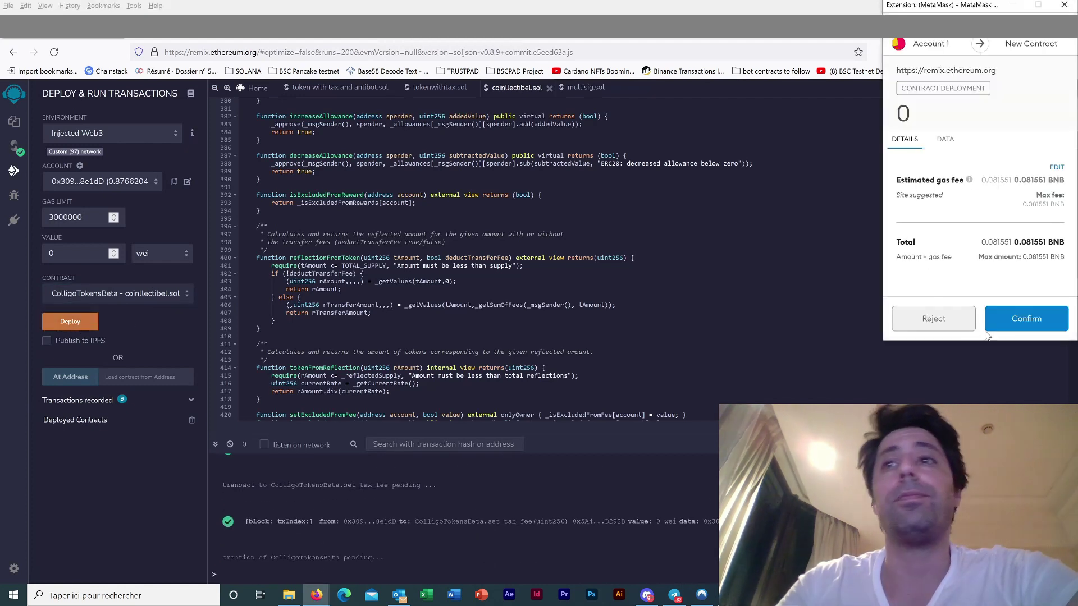
pyautogui.click(1025, 318)
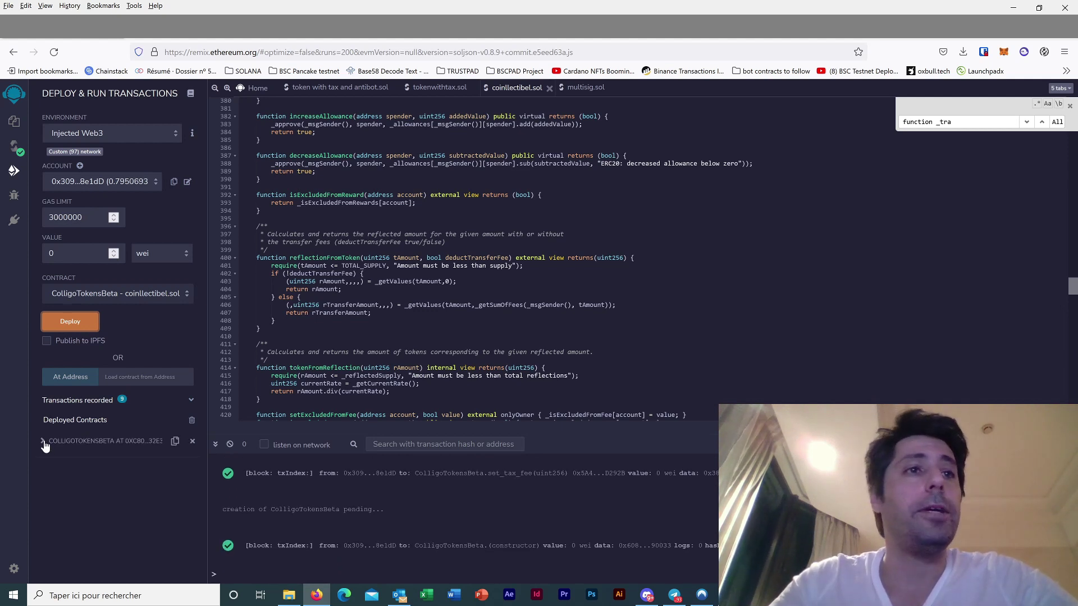
# Copy the deployed ColligoTokensBeta contract address in Remix.
pyautogui.click(42, 441)
pyautogui.scroll(-3, 129, 429)
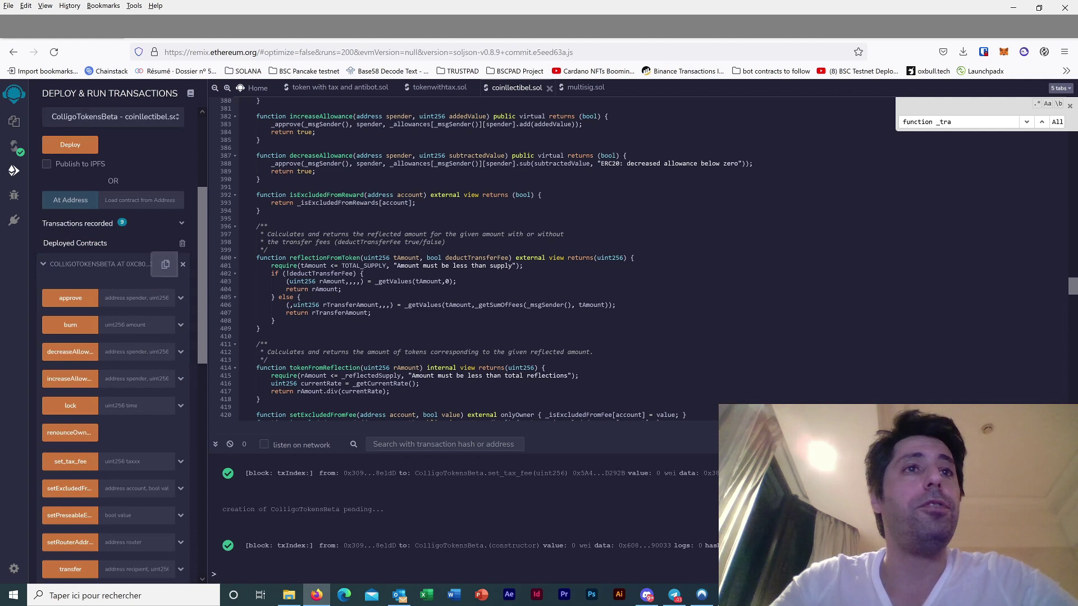
pyautogui.click(165, 264)
# Start Universal Snipe (option 0) in the console on the pasted token address.
pyautogui.click(702, 594)
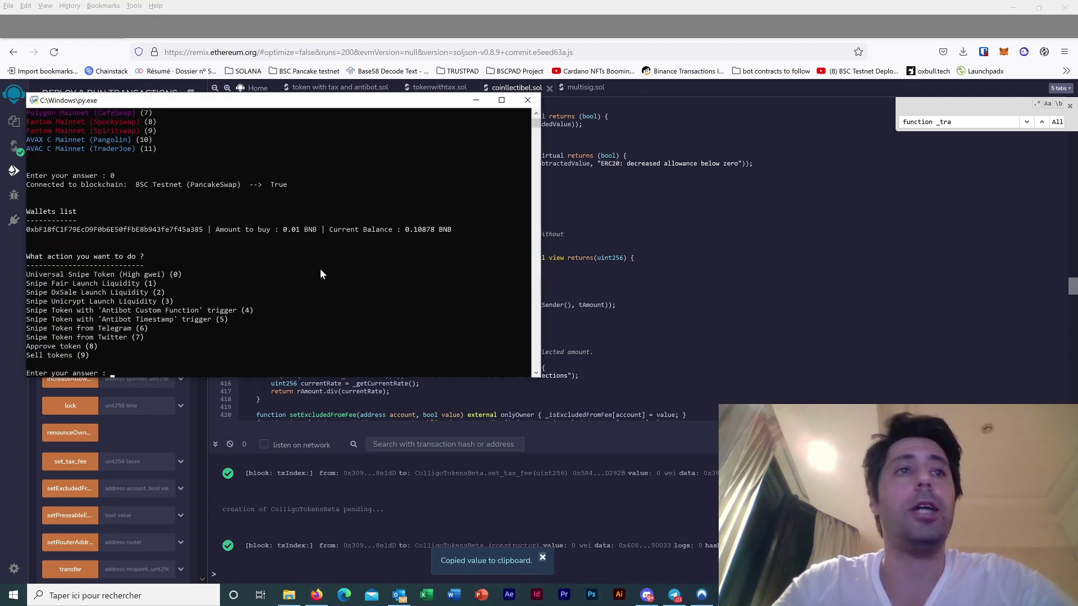
pyautogui.scroll(-2, 320, 274)
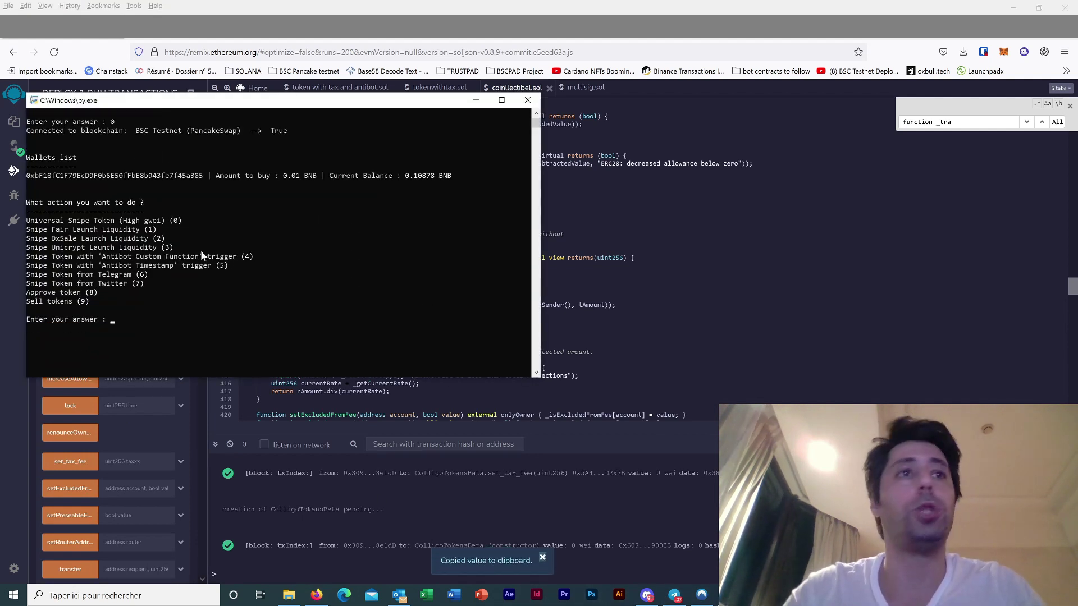
pyautogui.write('0')
pyautogui.press('Return')
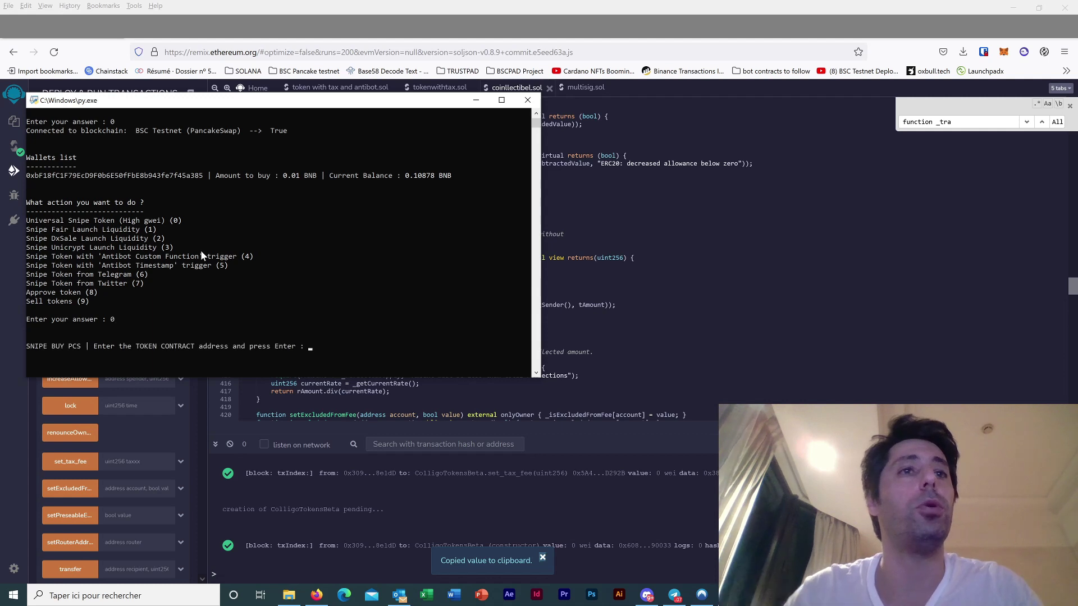
pyautogui.hotkey('ctrl', 'v')
pyautogui.press('Return')
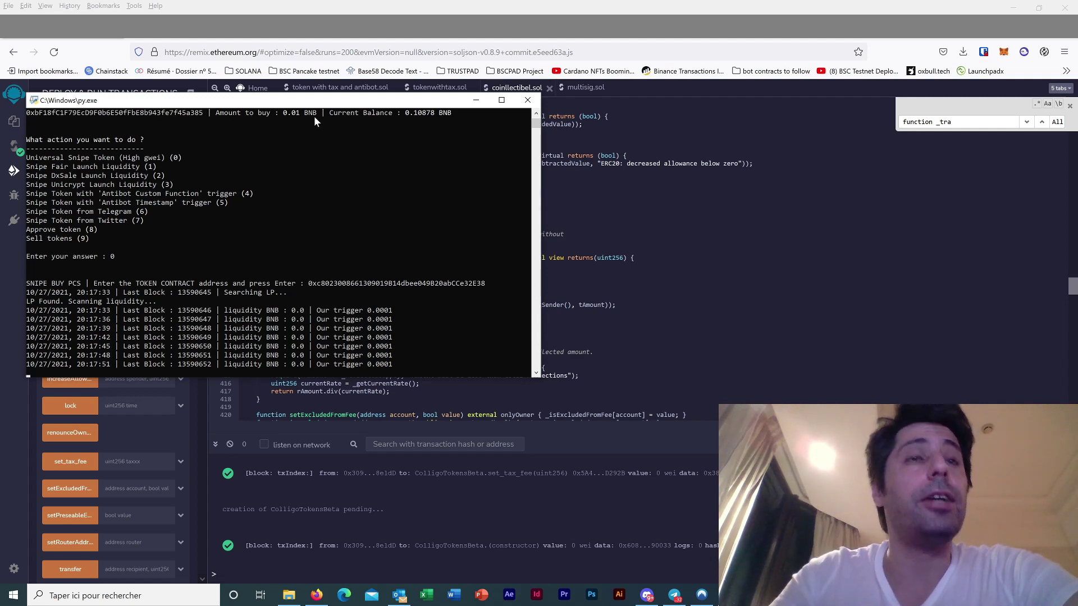
pyautogui.moveTo(319, 102); pyautogui.dragTo(342, 114)
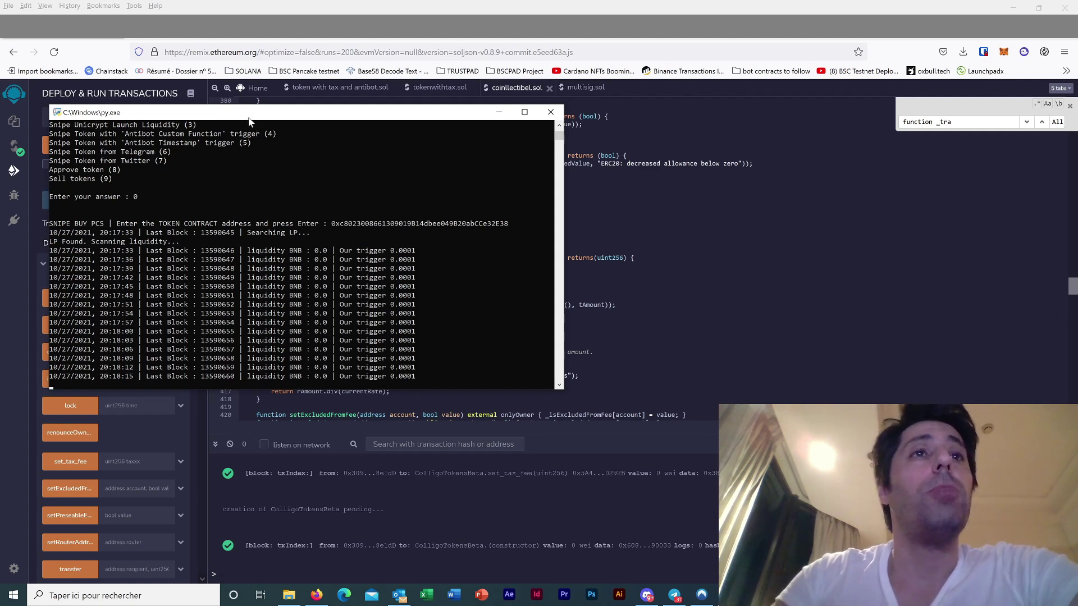
# Set the token's tax fee to 50 in Remix, confirm in MetaMask, and return to the console.
pyautogui.moveTo(251, 122); pyautogui.dragTo(480, 131)
pyautogui.scroll(-2, 84, 370)
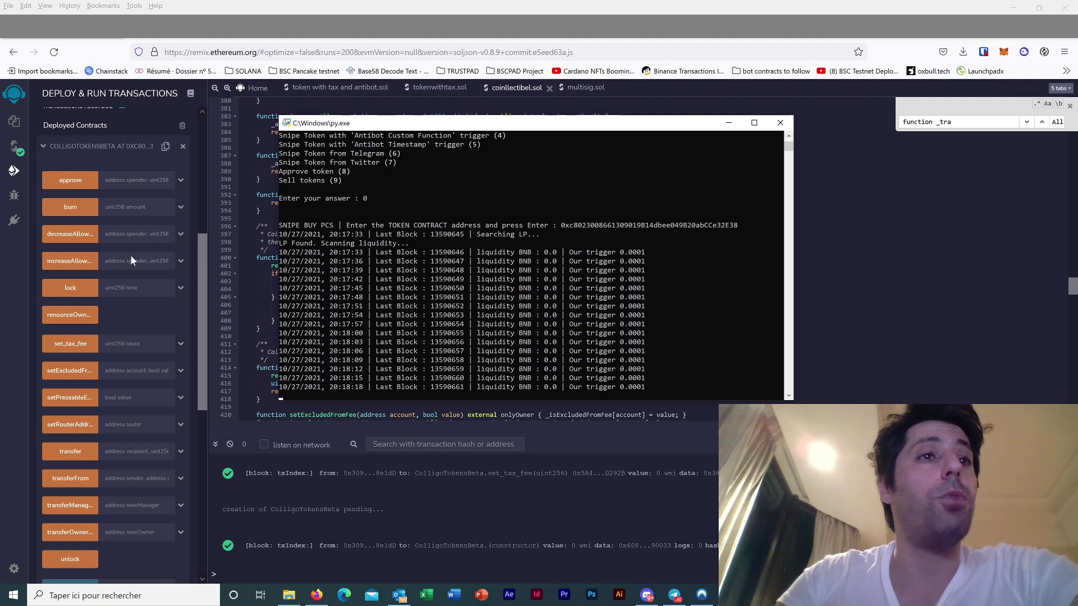
pyautogui.click(135, 343)
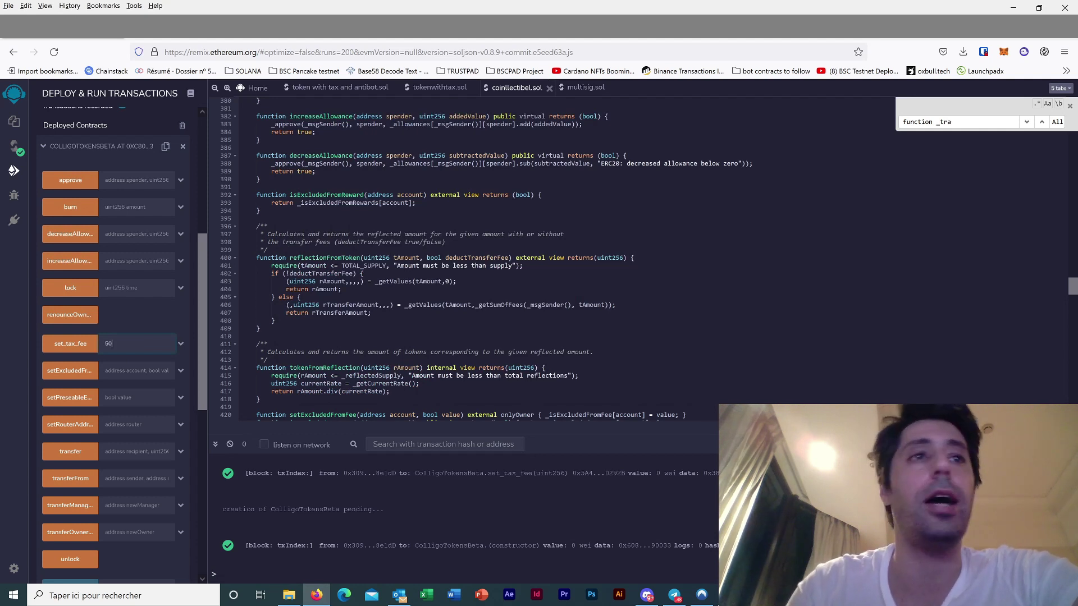
pyautogui.write('50')
pyautogui.click(71, 344)
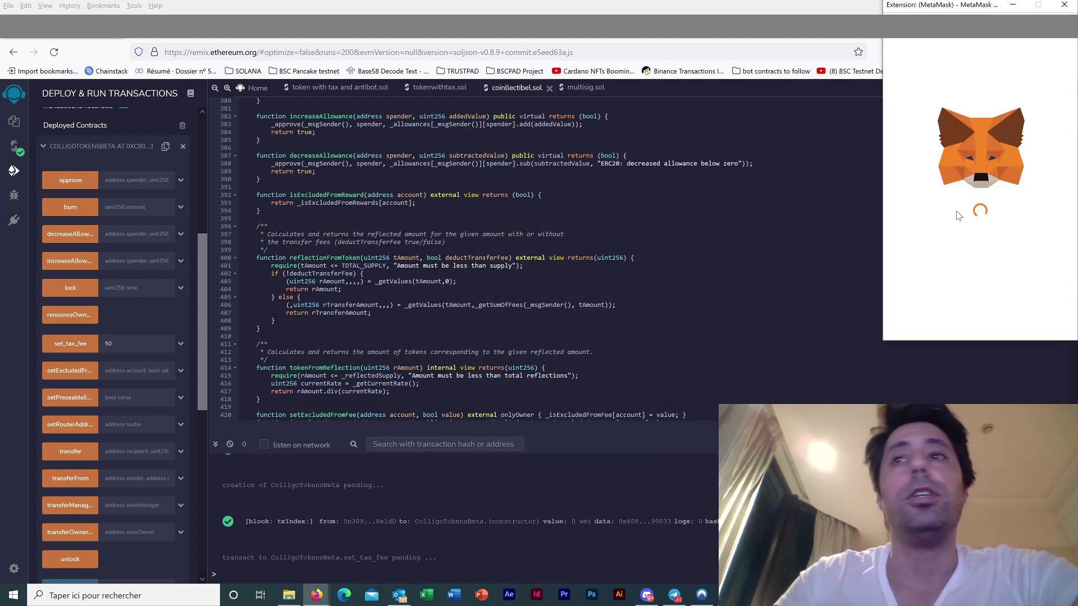
pyautogui.click(1019, 318)
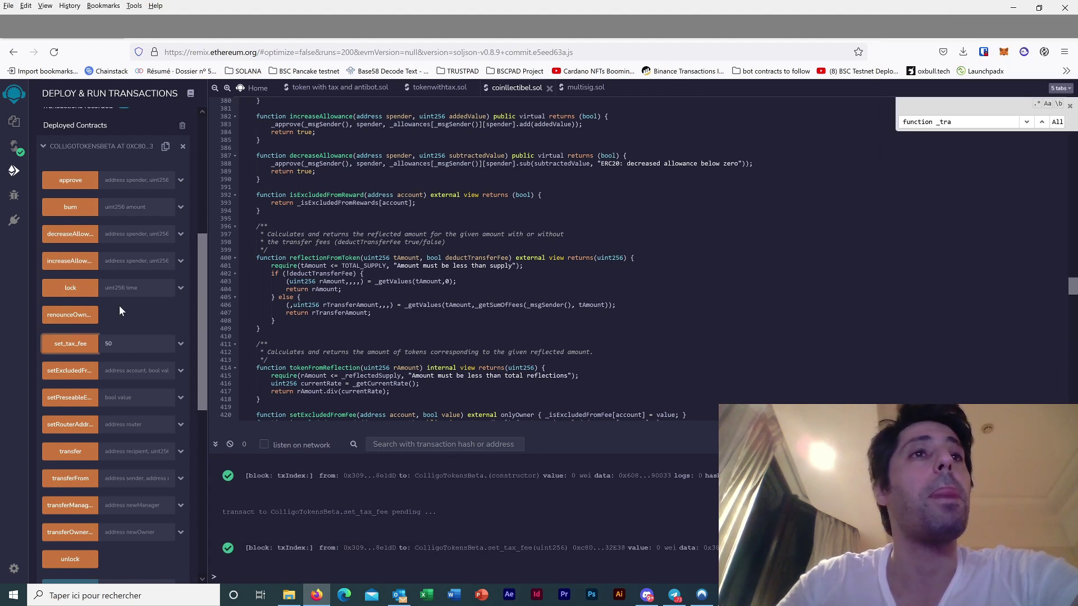
pyautogui.scroll(5, 65, 296)
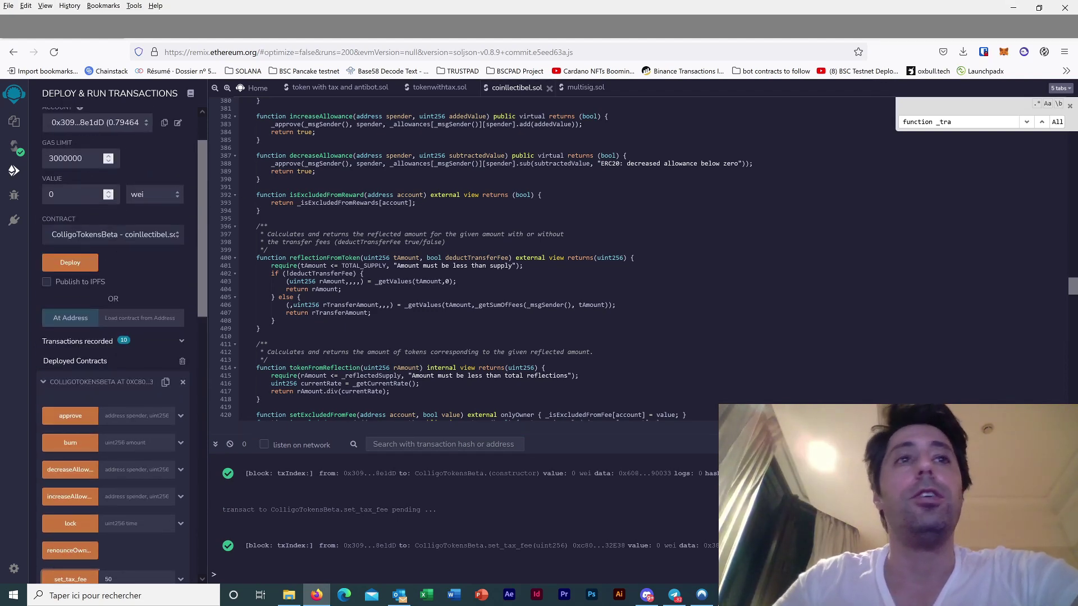
pyautogui.hotkey('alt', 'Tab')
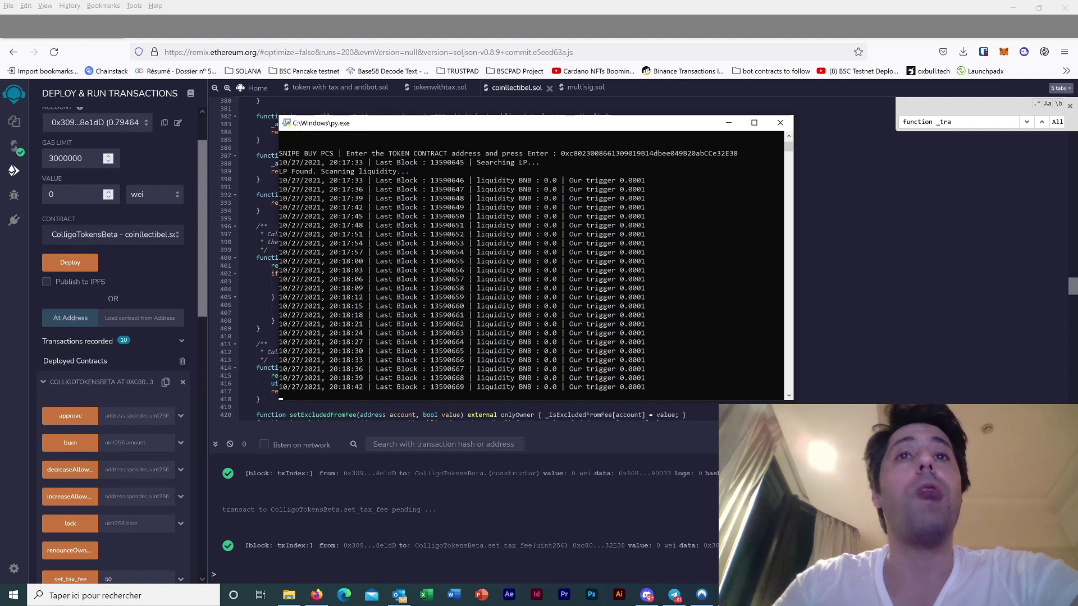
# Pair BNB with COTK2 by pasting the new token's address on PancakeSwap.
pyautogui.click(448, 38)
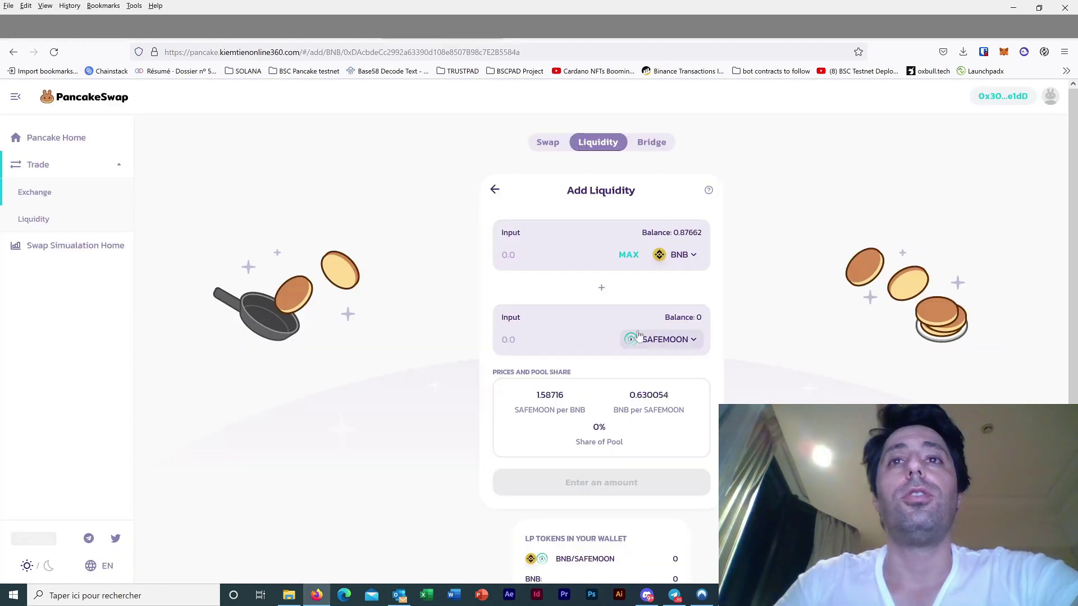
pyautogui.click(648, 344)
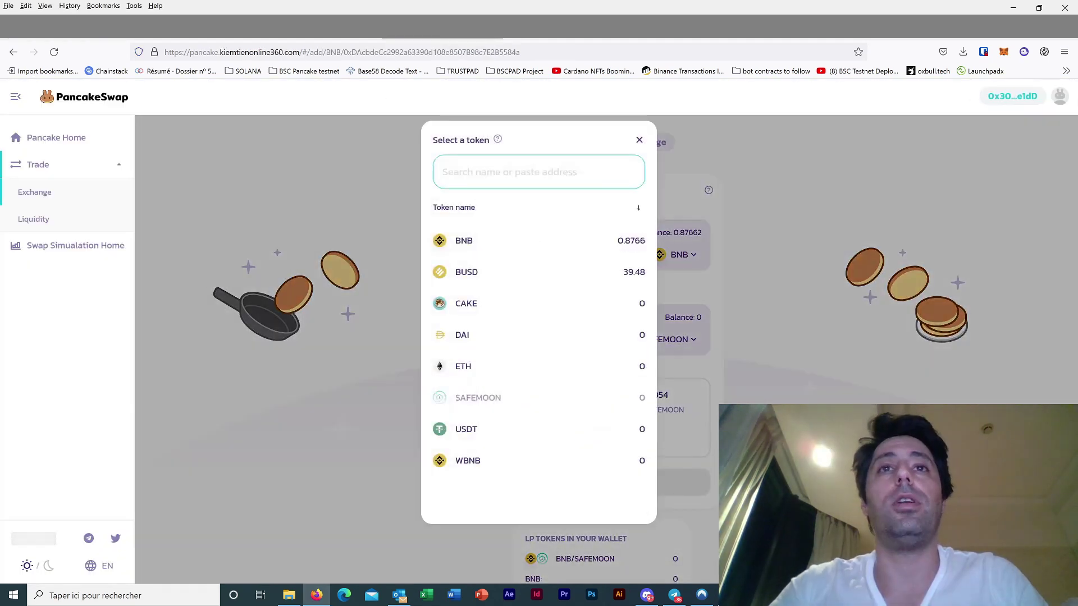
pyautogui.hotkey('ctrl', 'v')
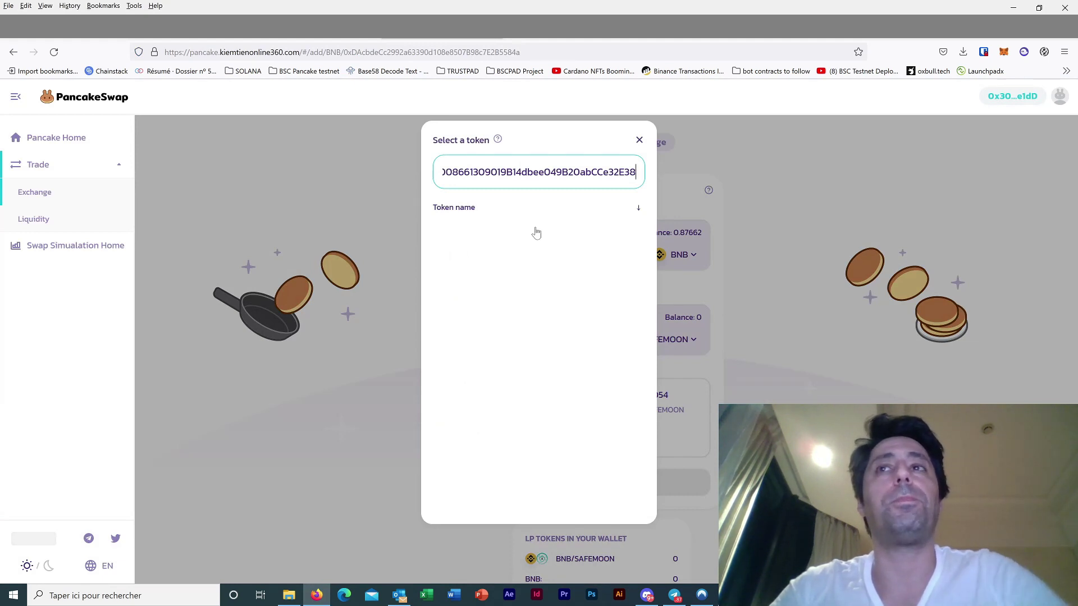
pyautogui.click(489, 243)
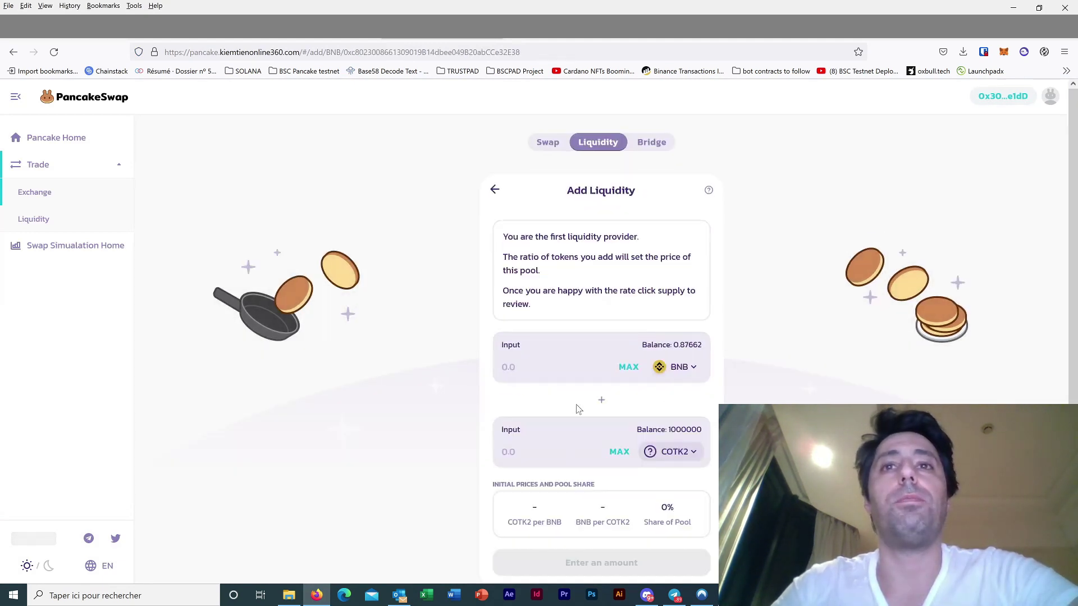
# Enter 0.1 BNB and 10000 COTK2, then begin correcting the BNB amount.
pyautogui.click(547, 368)
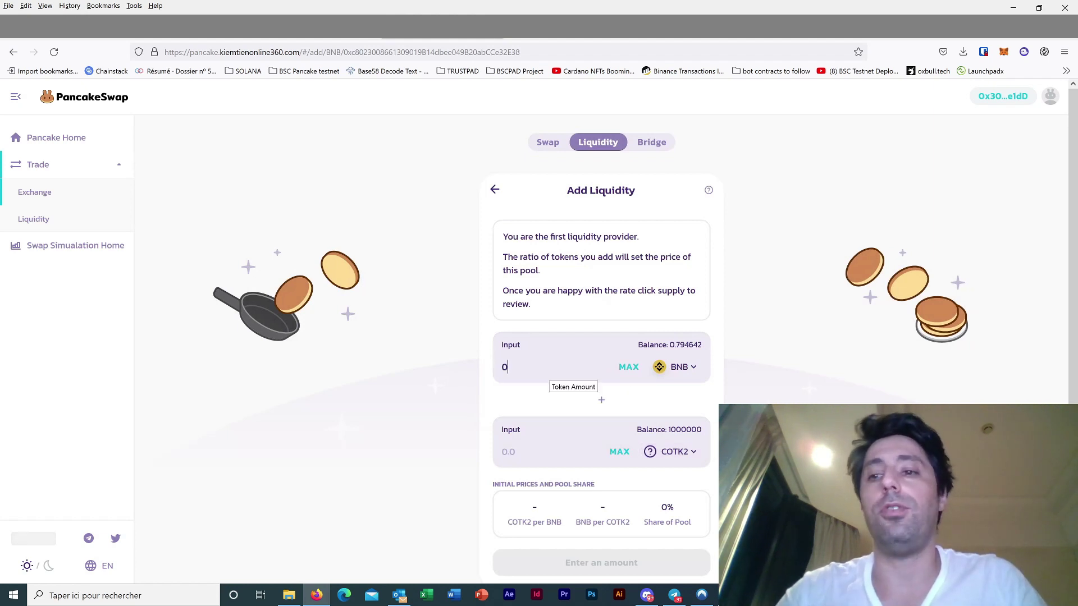
pyautogui.write('0.1')
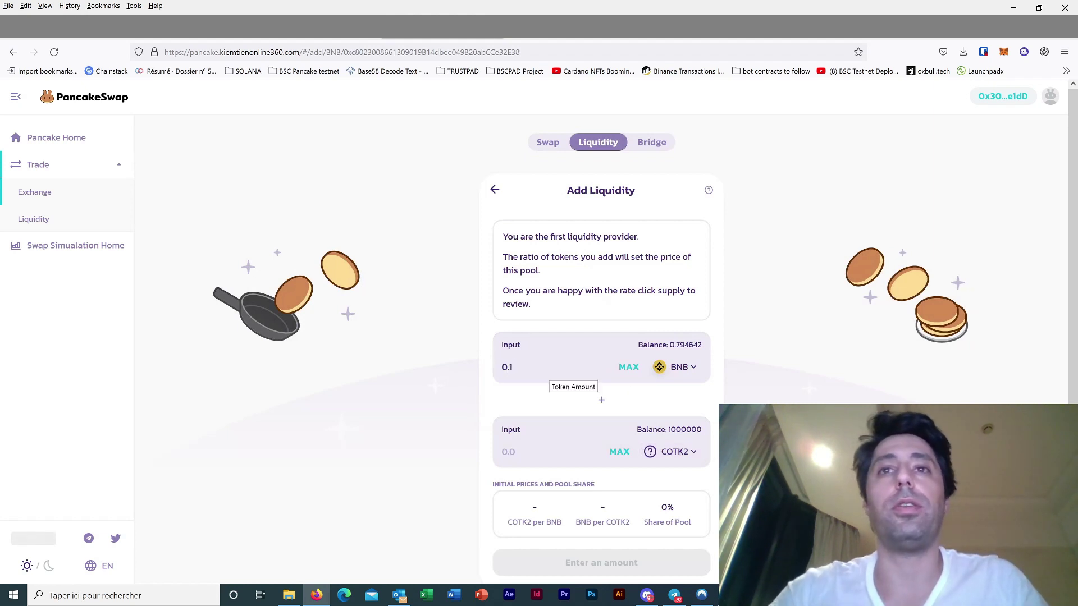
pyautogui.click(588, 465)
pyautogui.write('10000')
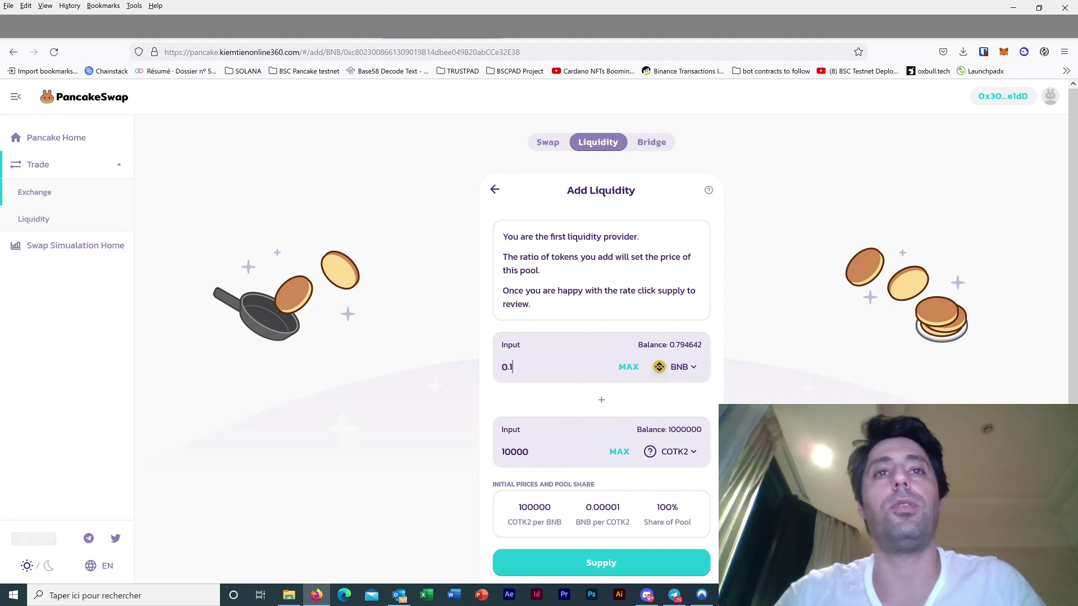
pyautogui.click(527, 380)
pyautogui.press('BackSpace')
# Change the BNB amount to 0.2, create the BNB/COTK2 pool and confirm in MetaMask.
pyautogui.write('2')
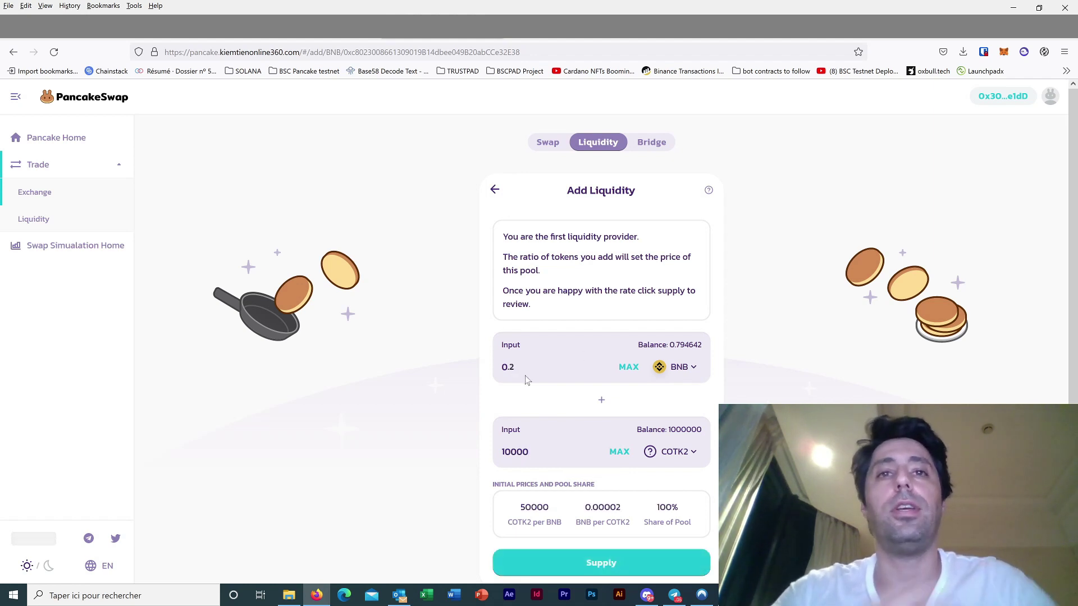
pyautogui.click(581, 554)
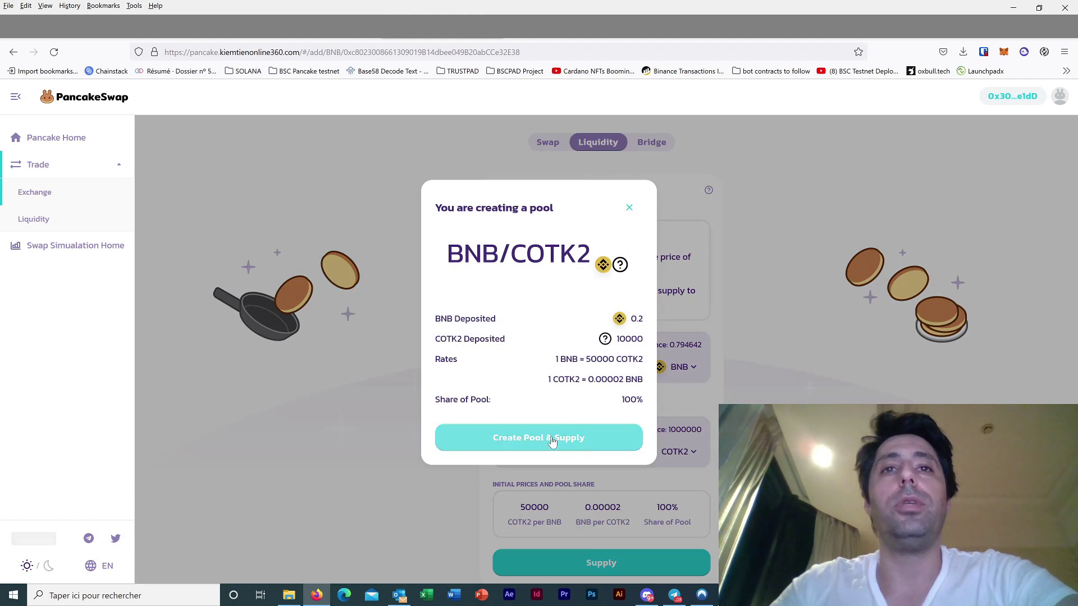
pyautogui.click(551, 439)
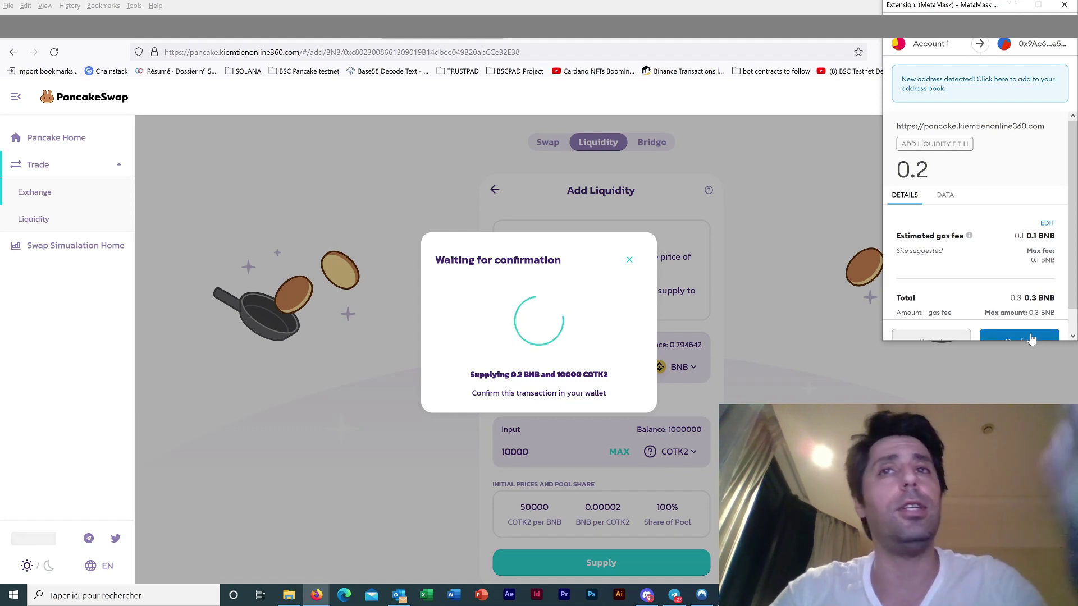
pyautogui.click(1031, 338)
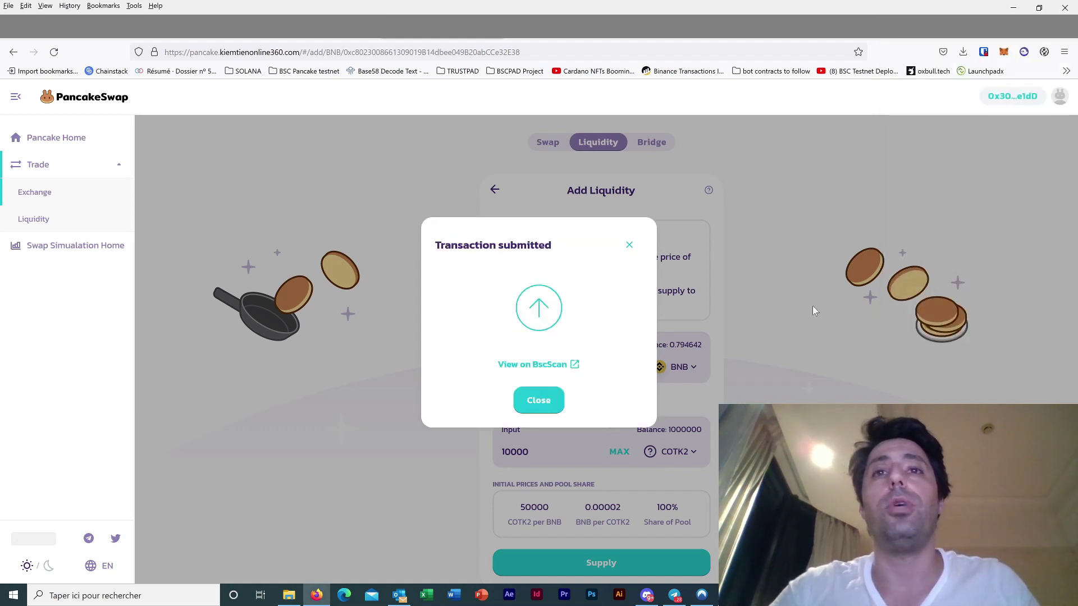
# Bring the bot console forward, widen it, and move it to uncover the pool figures.
pyautogui.hotkey('alt', 'Tab')
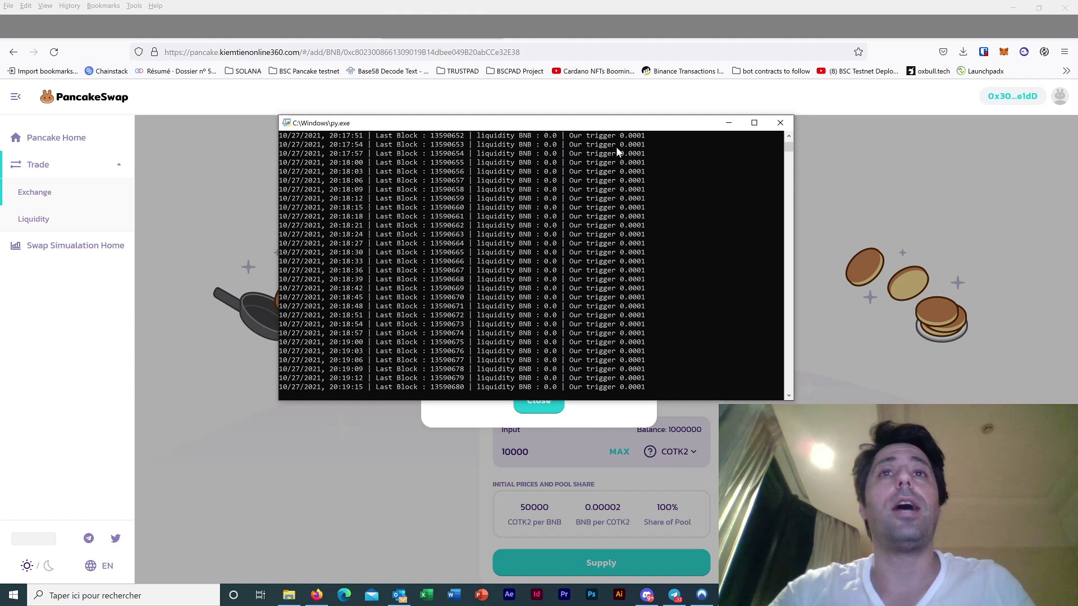
pyautogui.moveTo(794, 205); pyautogui.dragTo(928, 207)
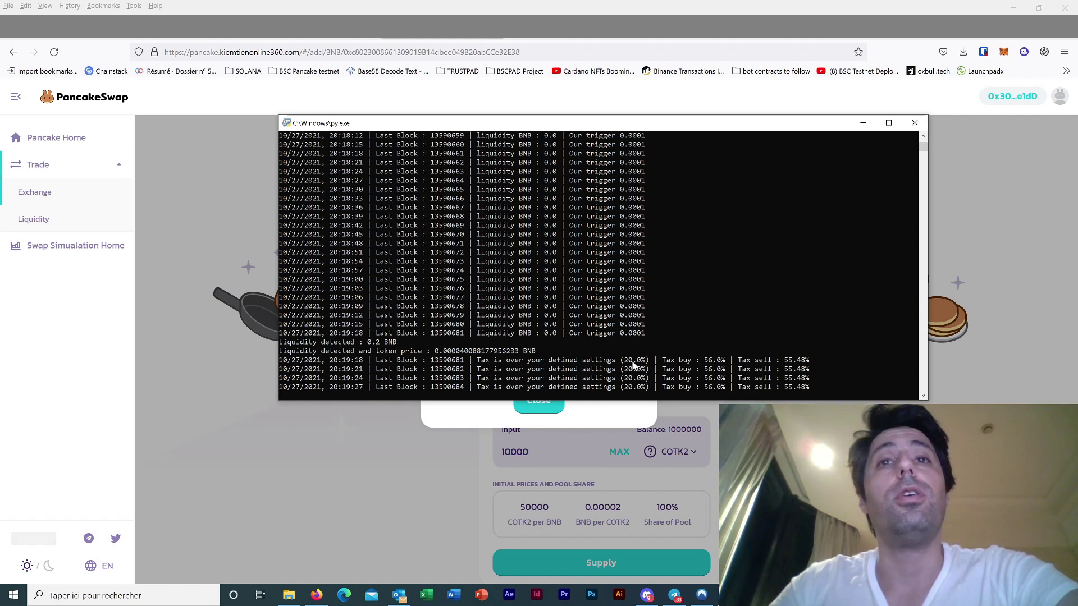
pyautogui.moveTo(640, 123); pyautogui.dragTo(395, 114)
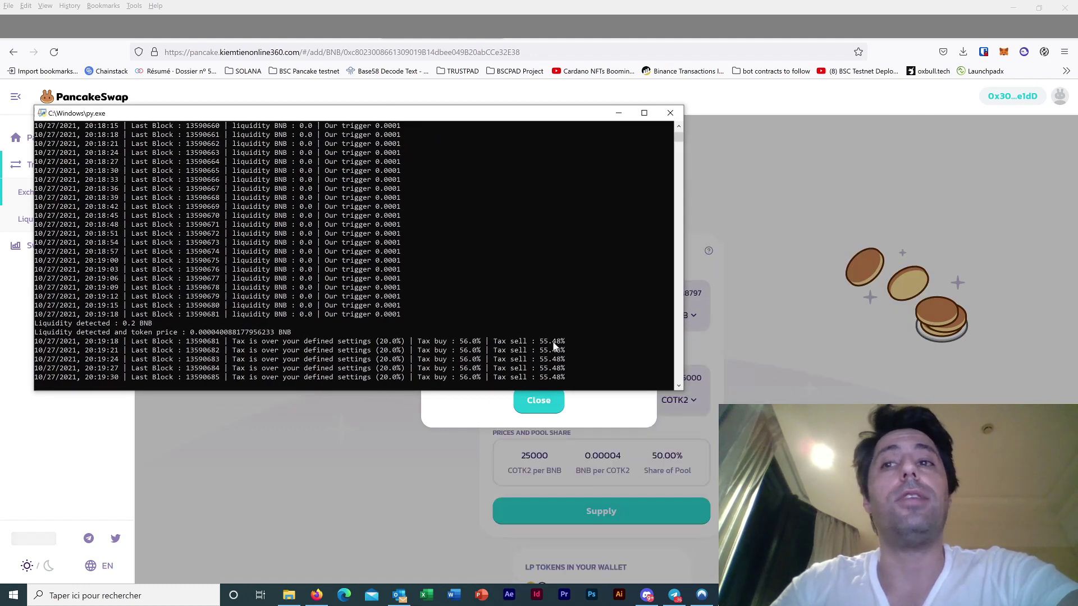
pyautogui.moveTo(295, 122); pyautogui.dragTo(645, 129)
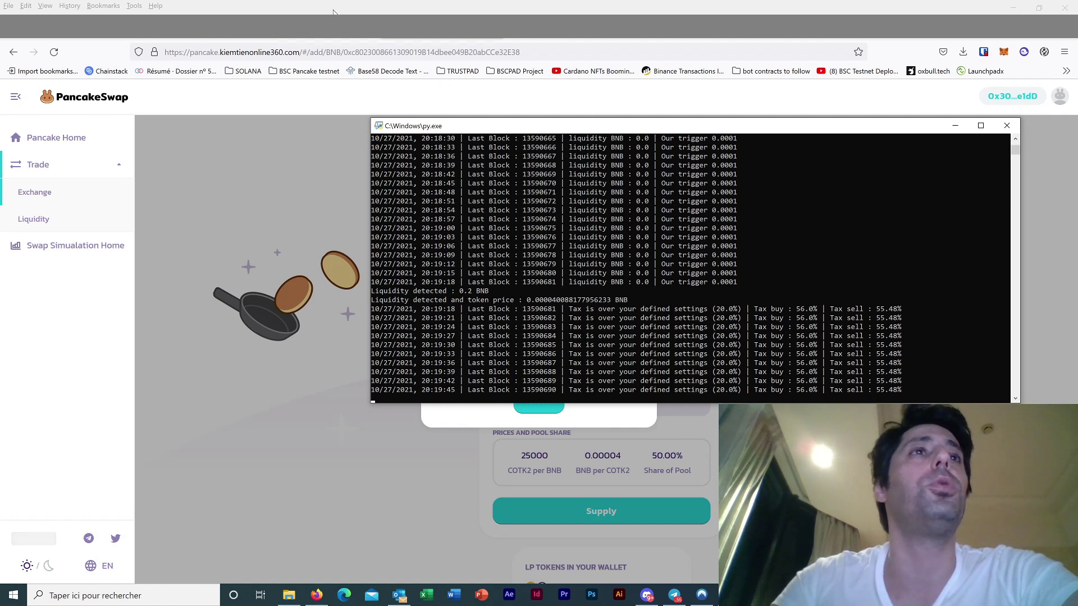
# Change set_tax_fee from 50 to 1 in Remix, confirm in MetaMask, and return to the console.
pyautogui.hotkey('alt', 'Tab')
pyautogui.hotkey('ctrl', 'Tab')
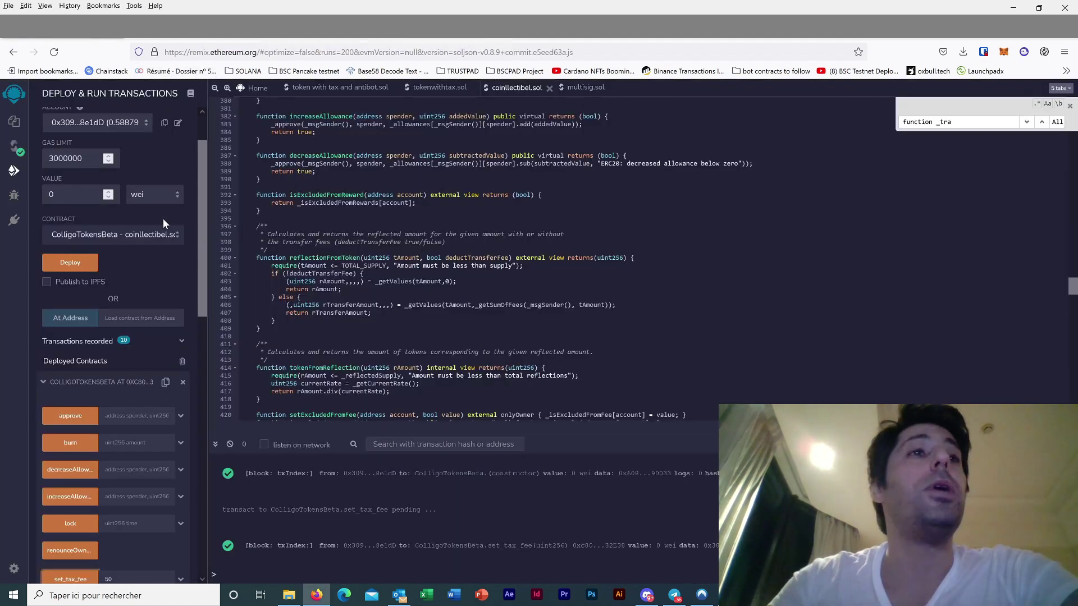
pyautogui.scroll(-1, 90, 440)
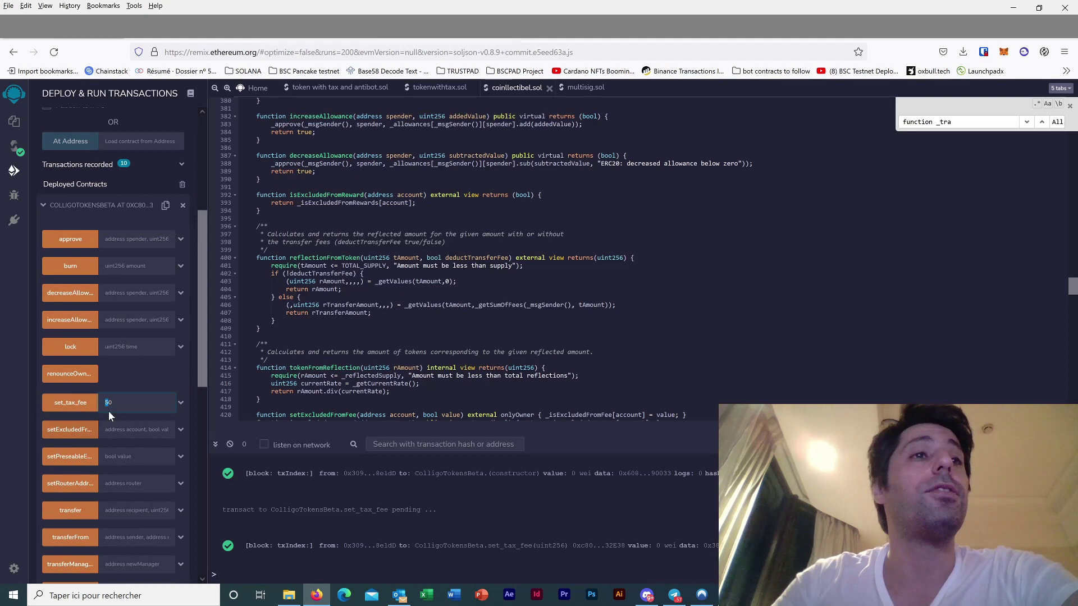
pyautogui.click(109, 404)
pyautogui.press('BackSpace')
pyautogui.press('BackSpace')
pyautogui.write('1')
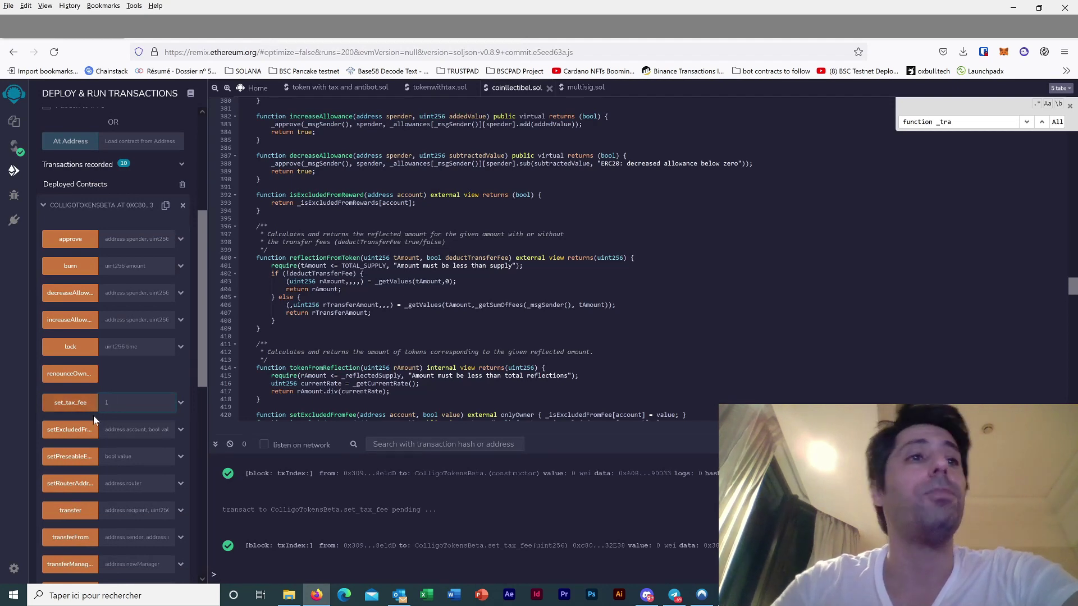
pyautogui.click(71, 404)
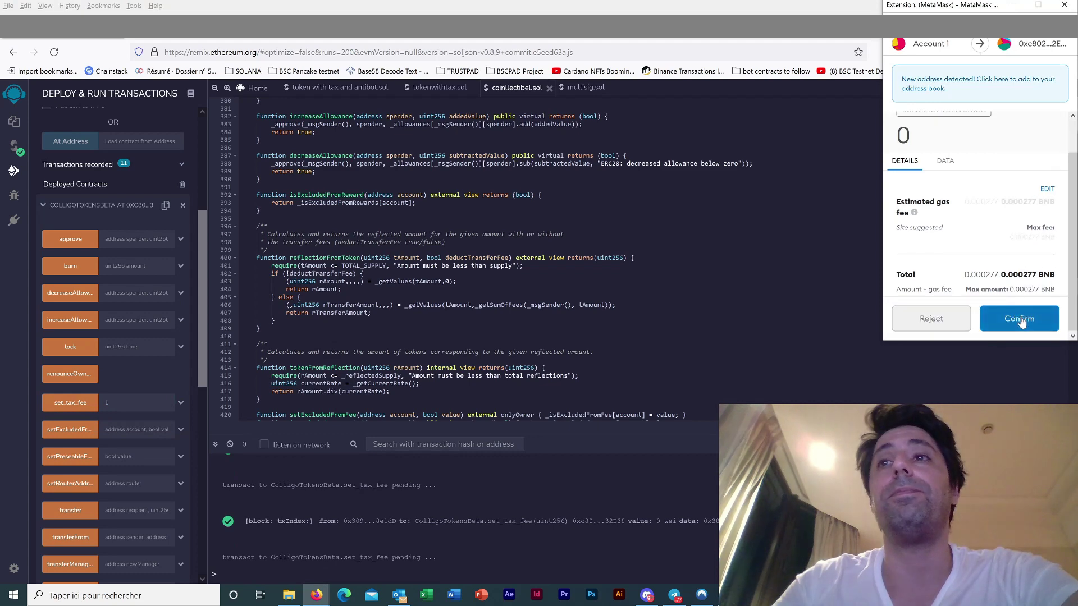
pyautogui.click(1021, 318)
pyautogui.hotkey('alt', 'Tab')
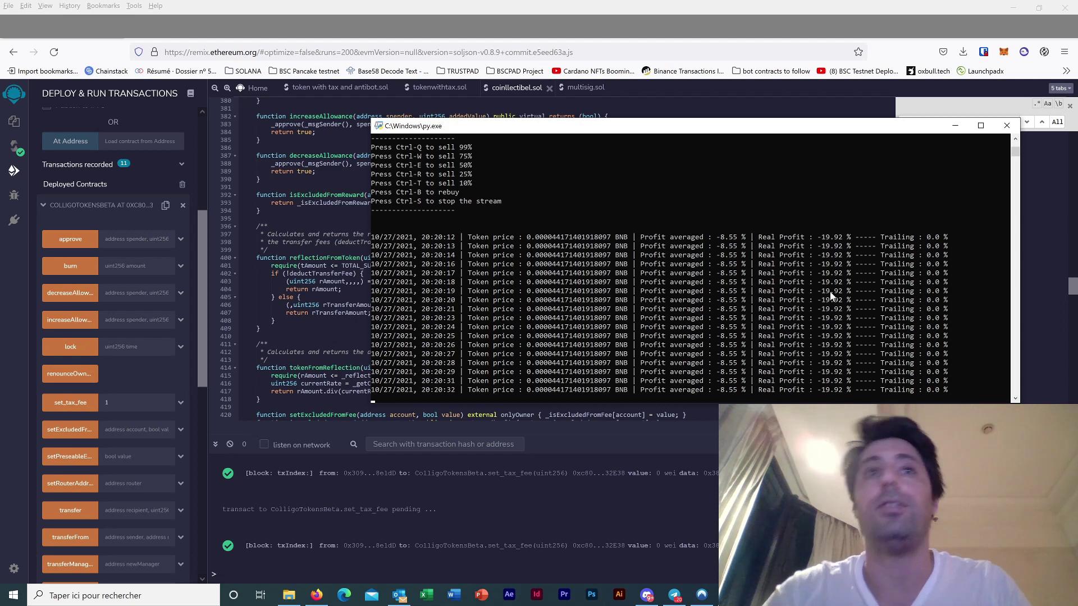
# Pause the console and scroll through the buy, approval and price-stream output.
pyautogui.click(718, 345)
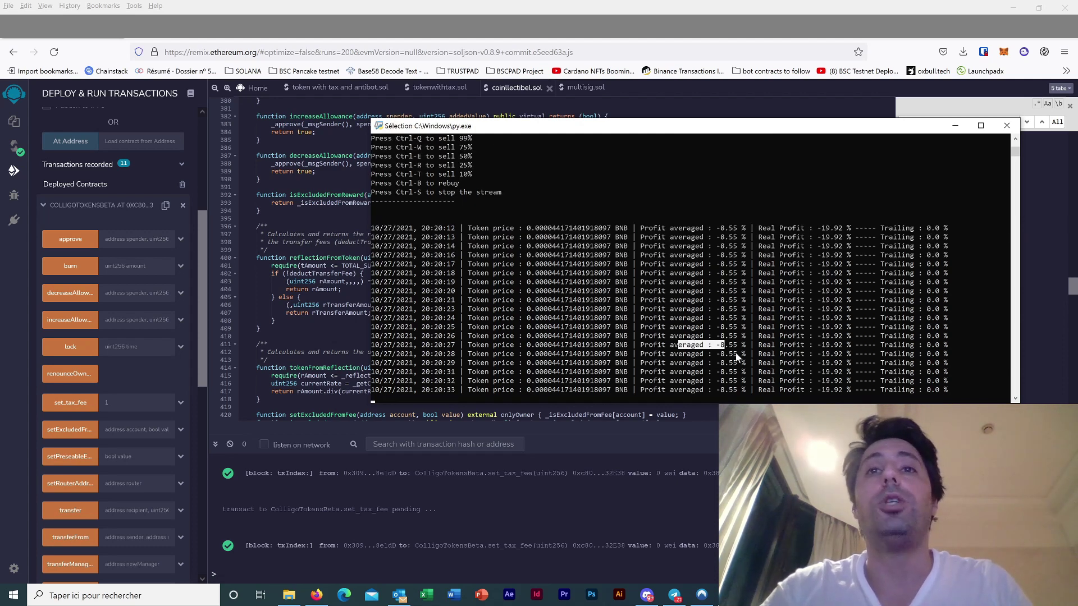
pyautogui.scroll(10, 736, 349)
pyautogui.scroll(20, 735, 349)
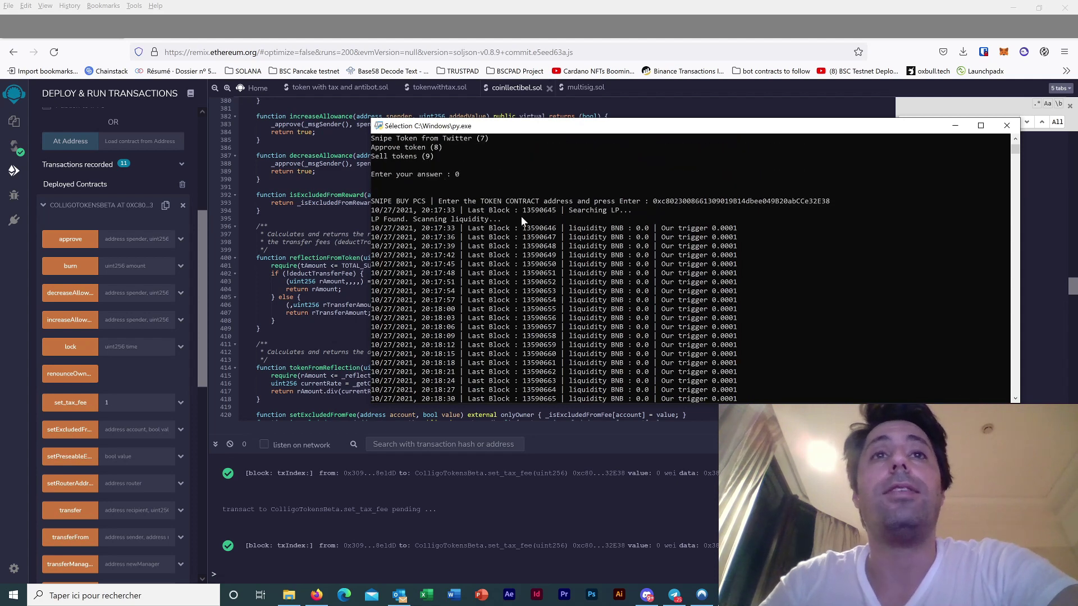
pyautogui.scroll(-6, 610, 262)
pyautogui.scroll(-5, 601, 230)
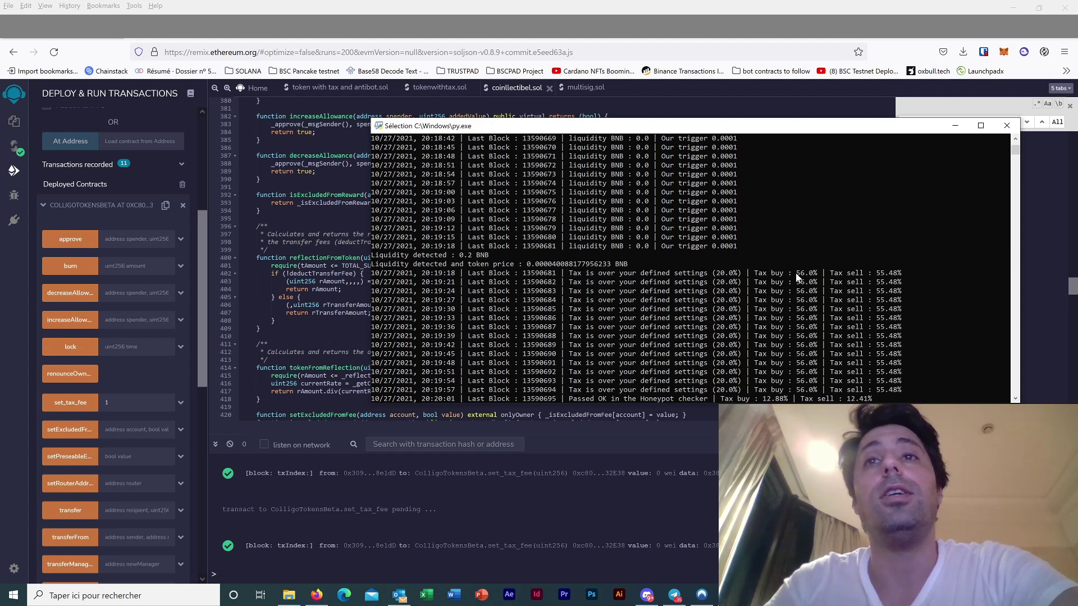
pyautogui.scroll(-3, 859, 269)
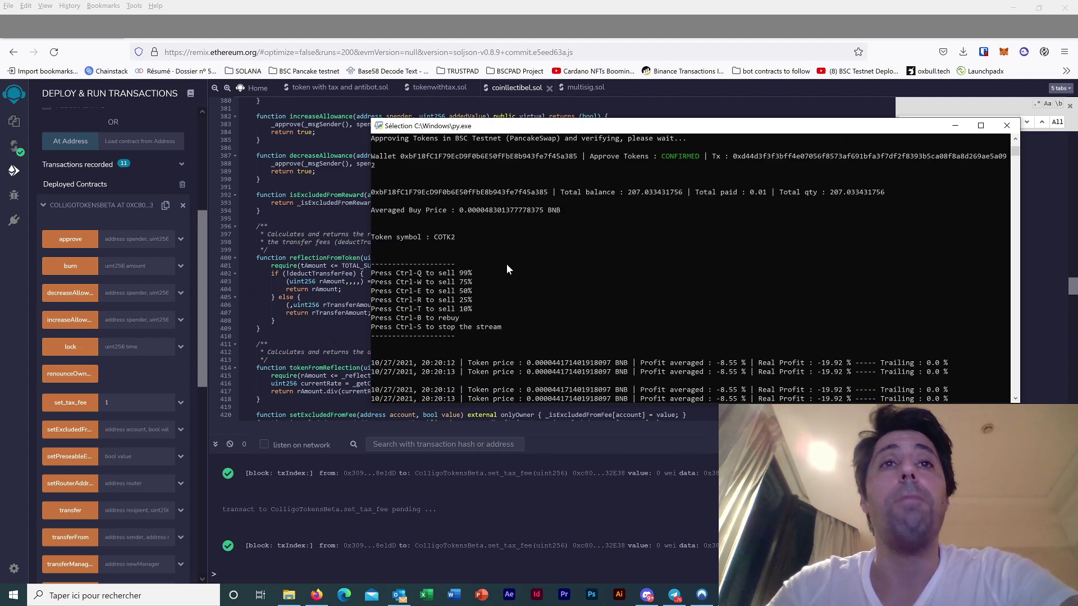
# Resume the price stream, mark the Token price, and sell 99% of COTK2 (204.96 tokens, -13.21%).
pyautogui.rightClick(700, 287)
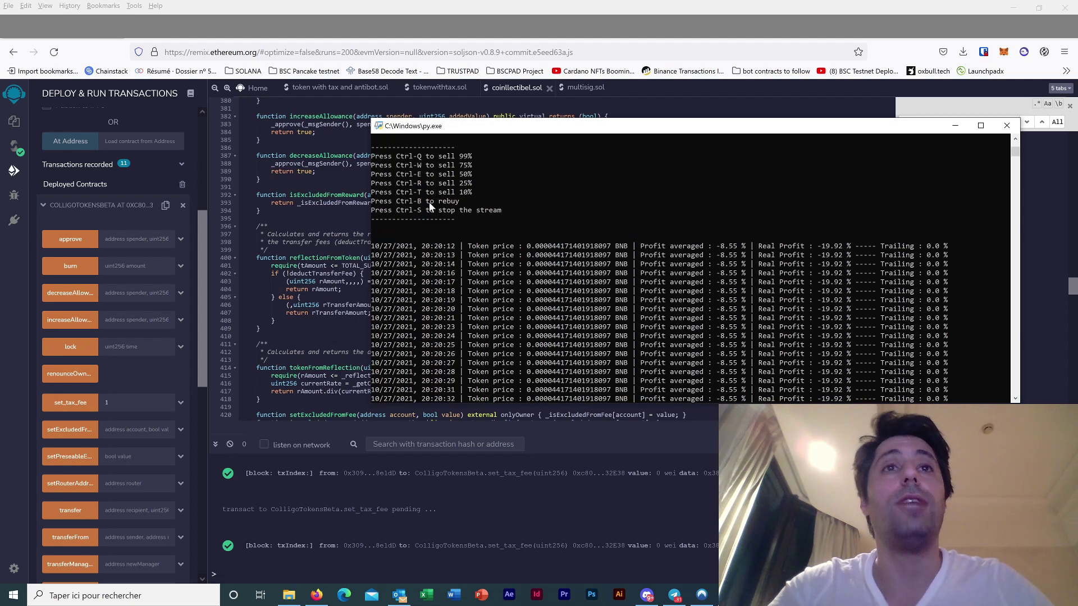
pyautogui.moveTo(471, 237); pyautogui.dragTo(515, 237)
pyautogui.scroll(4, 483, 242)
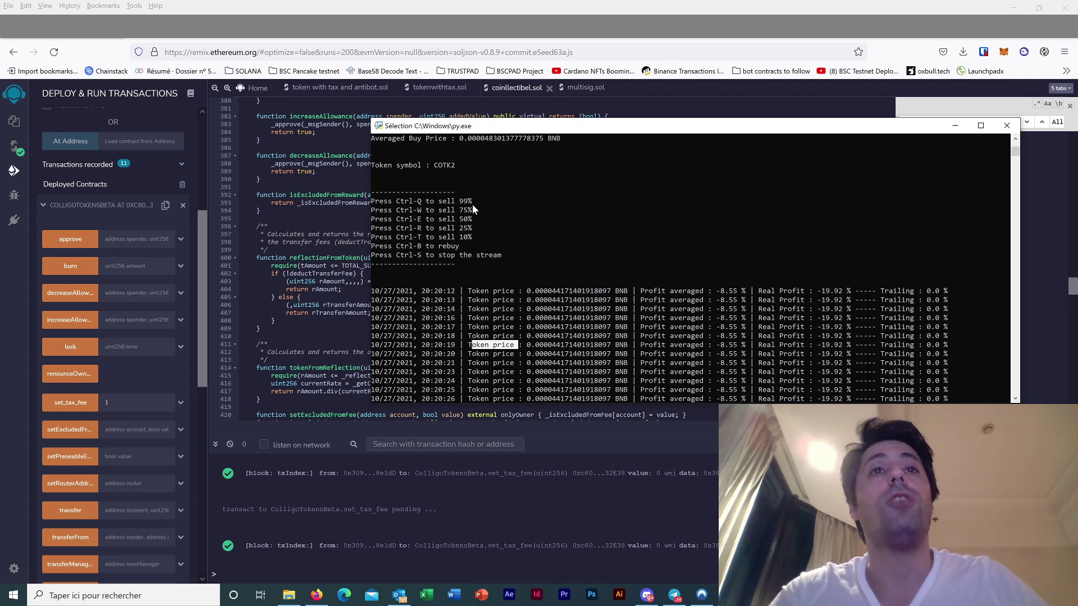
pyautogui.click(480, 238)
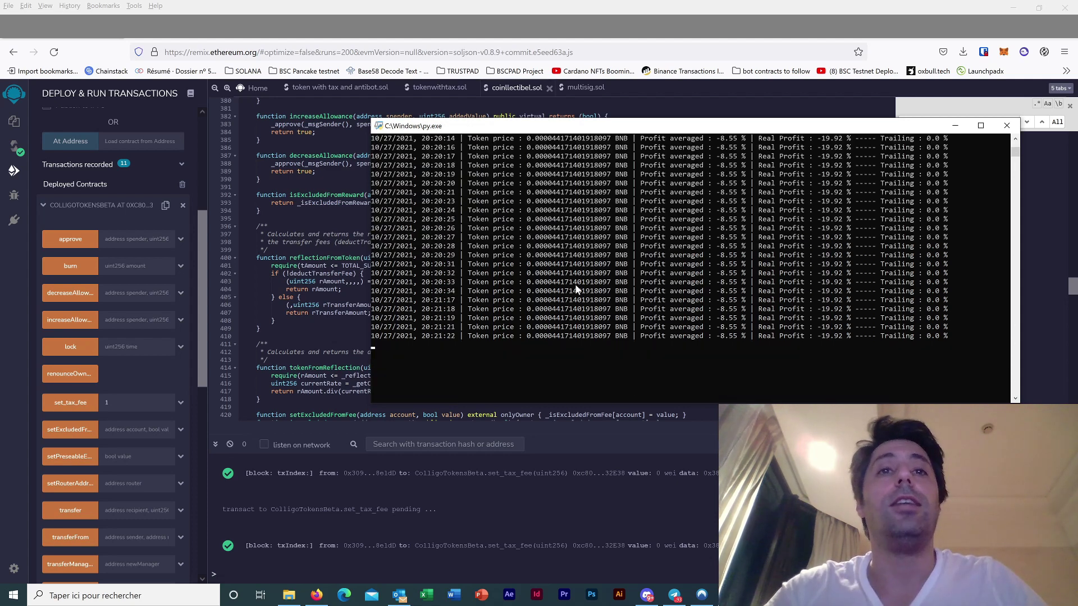
pyautogui.press('s')
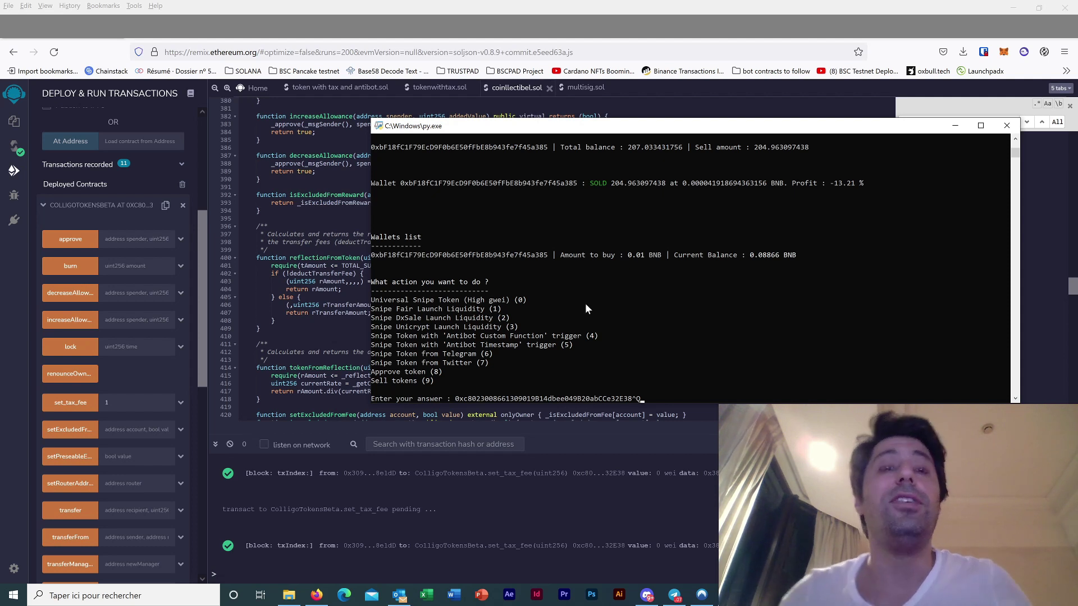
# Show set_tax_fee in the Remix editor, then clear the stray text from the bot's answer prompt.
pyautogui.scroll(-2, 580, 324)
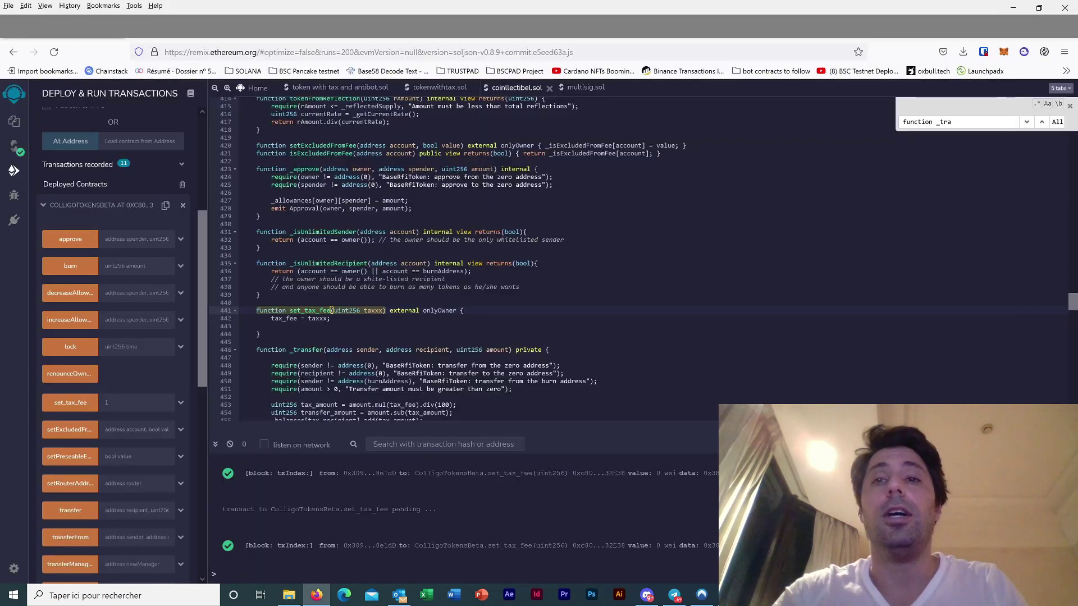
pyautogui.hotkey('alt', 'Tab')
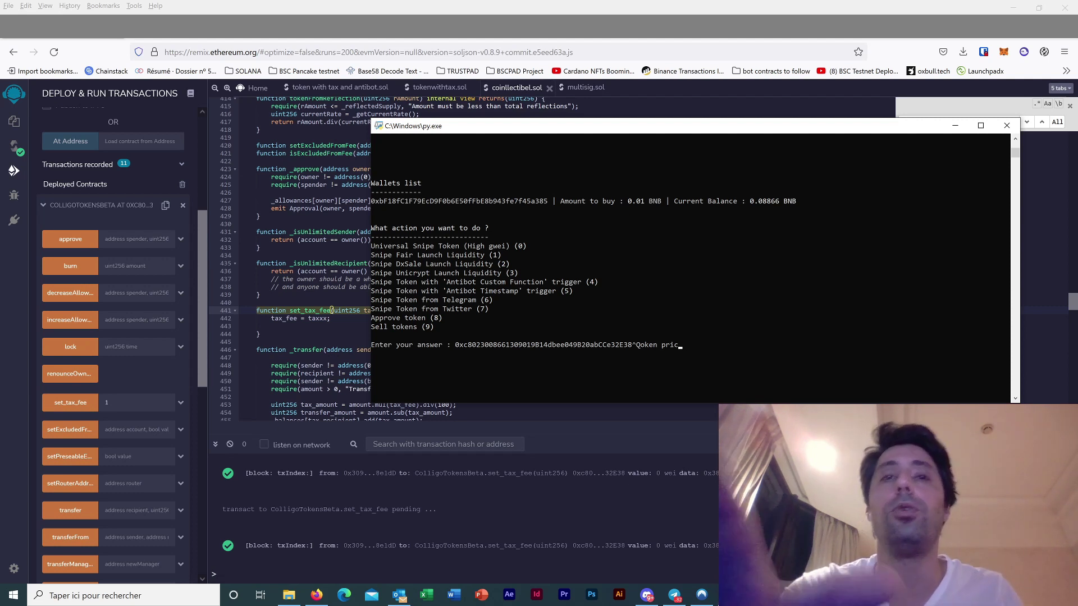
pyautogui.press('BackSpace')
pyautogui.press('BackSpace')
pyautogui.press('BackSpace')
pyautogui.press('BackSpace')
pyautogui.press('BackSpace')
pyautogui.press('BackSpace')
pyautogui.press('BackSpace')
pyautogui.press('BackSpace')
pyautogui.press('BackSpace')
pyautogui.press('BackSpace')
pyautogui.press('BackSpace')
pyautogui.press('BackSpace')
pyautogui.press('BackSpace')
pyautogui.press('BackSpace')
pyautogui.press('BackSpace')
pyautogui.press('BackSpace')
pyautogui.press('BackSpace')
pyautogui.press('BackSpace')
pyautogui.press('BackSpace')
pyautogui.press('BackSpace')
pyautogui.press('BackSpace')
pyautogui.press('BackSpace')
pyautogui.press('BackSpace')
pyautogui.press('BackSpace')
pyautogui.press('BackSpace')
pyautogui.press('BackSpace')
pyautogui.press('BackSpace')
pyautogui.press('BackSpace')
pyautogui.press('BackSpace')
pyautogui.press('BackSpace')
pyautogui.press('BackSpace')
pyautogui.press('BackSpace')
pyautogui.press('BackSpace')
pyautogui.press('BackSpace')
pyautogui.press('BackSpace')
pyautogui.press('BackSpace')
pyautogui.press('BackSpace')
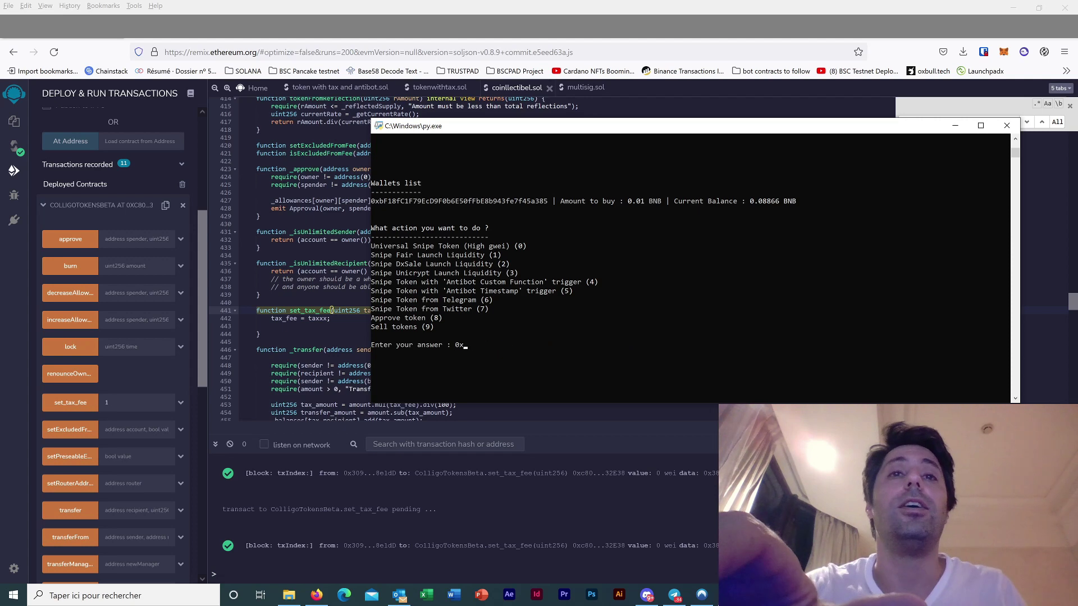
# Switch to Discord and open the Coyote BOT server's #main-chat channel.
pyautogui.click(646, 594)
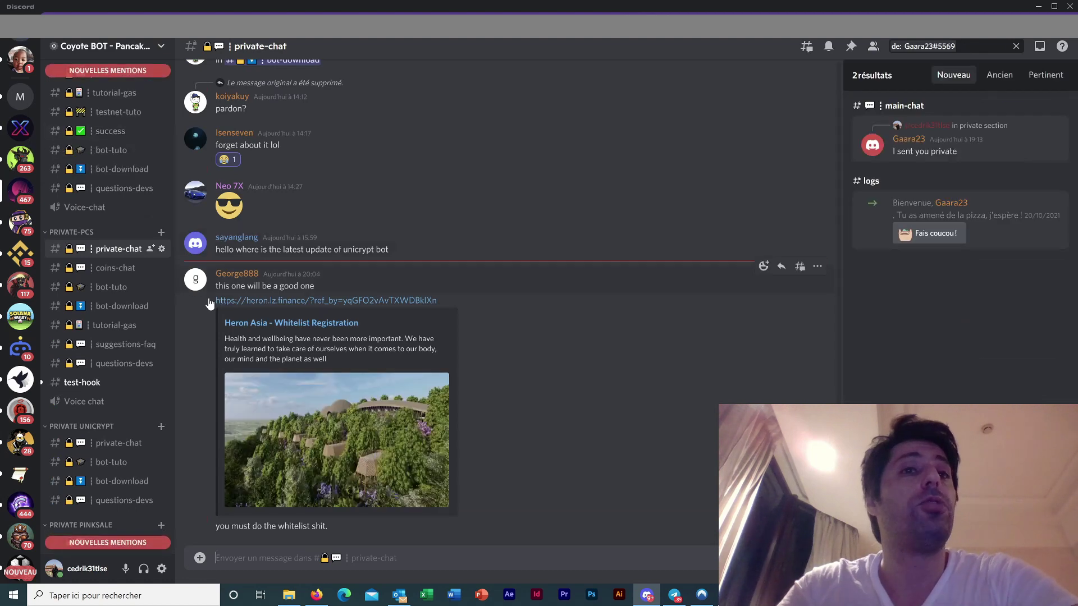
pyautogui.scroll(-1, 89, 269)
pyautogui.scroll(-15, 89, 268)
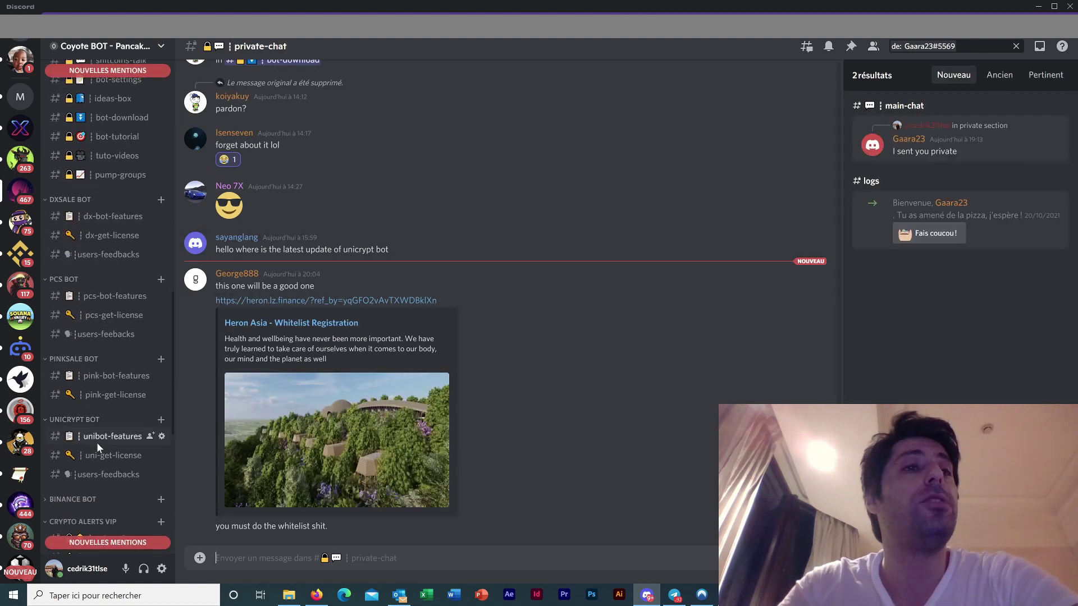
pyautogui.click(104, 284)
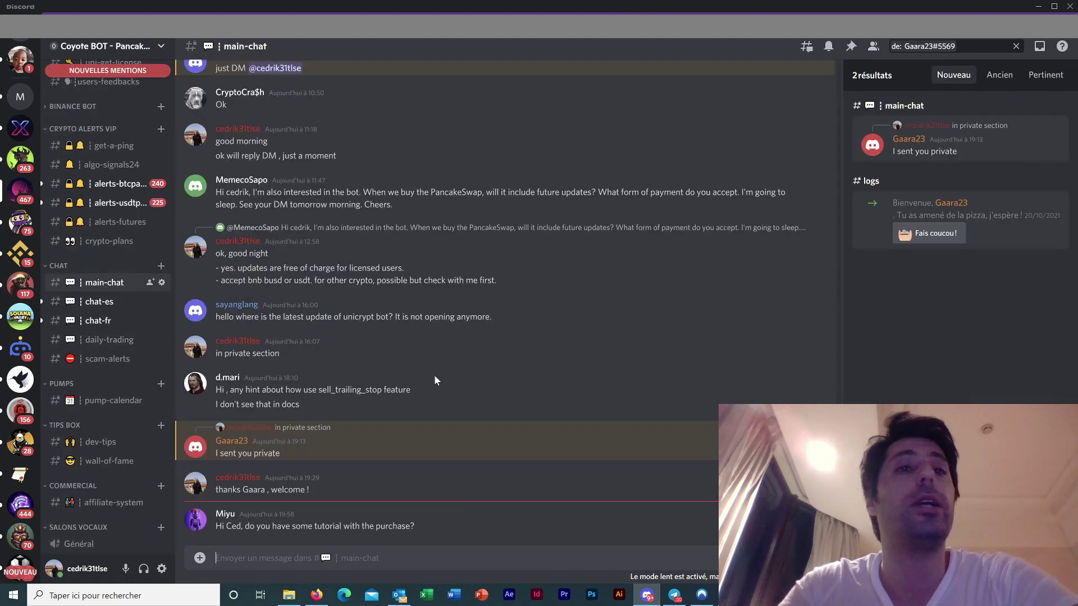
pyautogui.scroll(10, 332, 480)
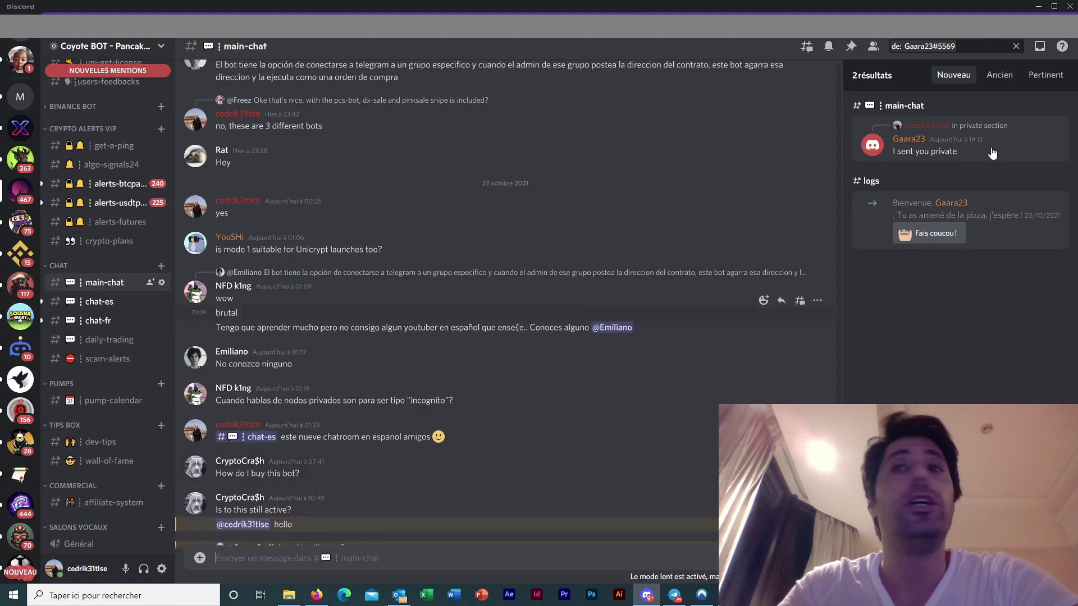
# Clear the message search to show the member list, copy your username, and open status options.
pyautogui.click(1015, 48)
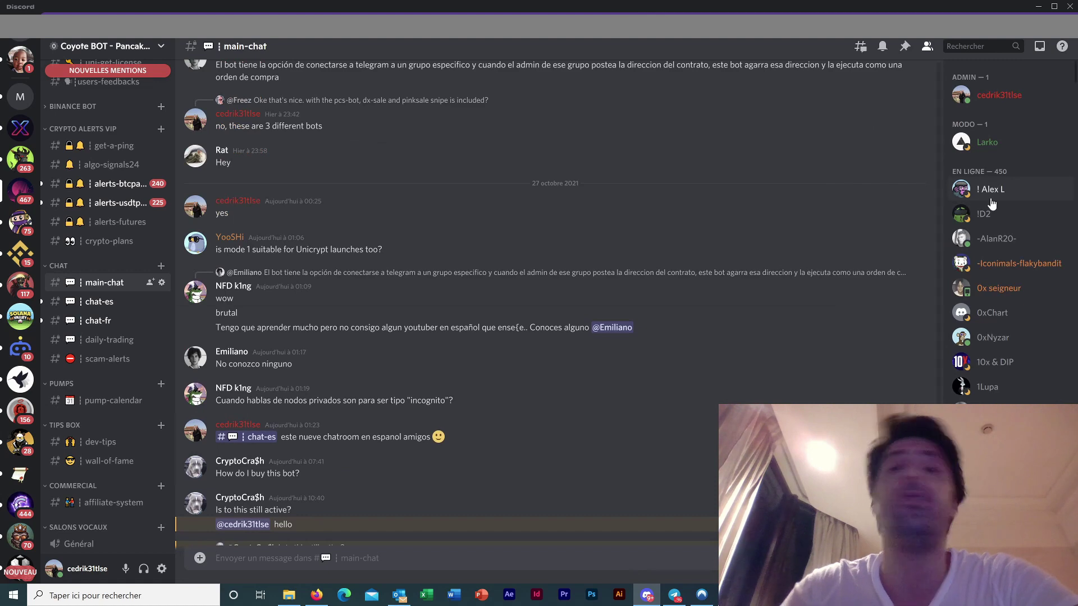
pyautogui.scroll(9, 92, 299)
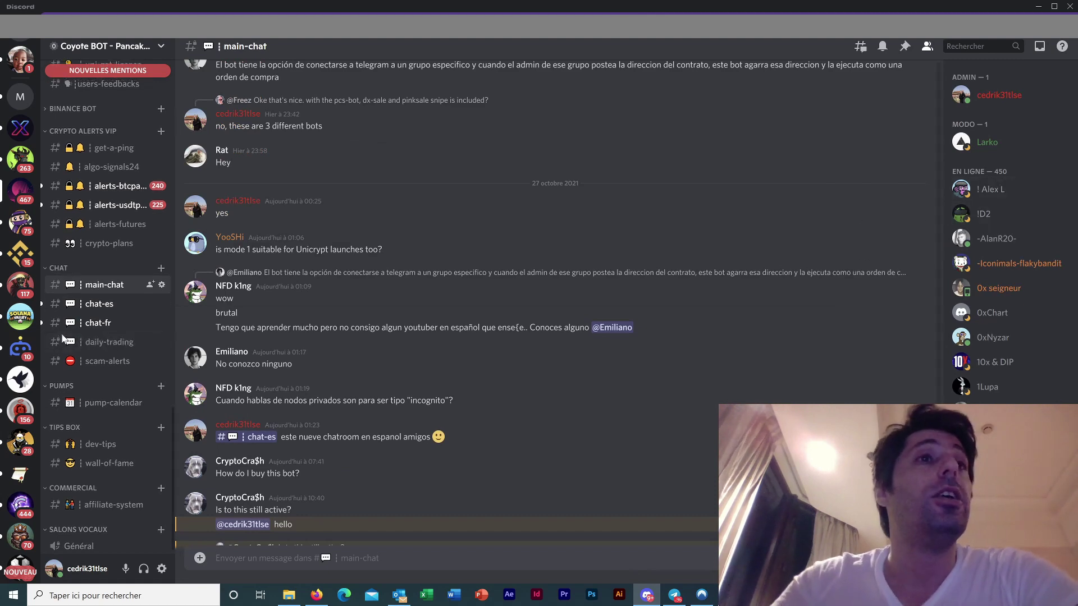
pyautogui.scroll(7, 91, 294)
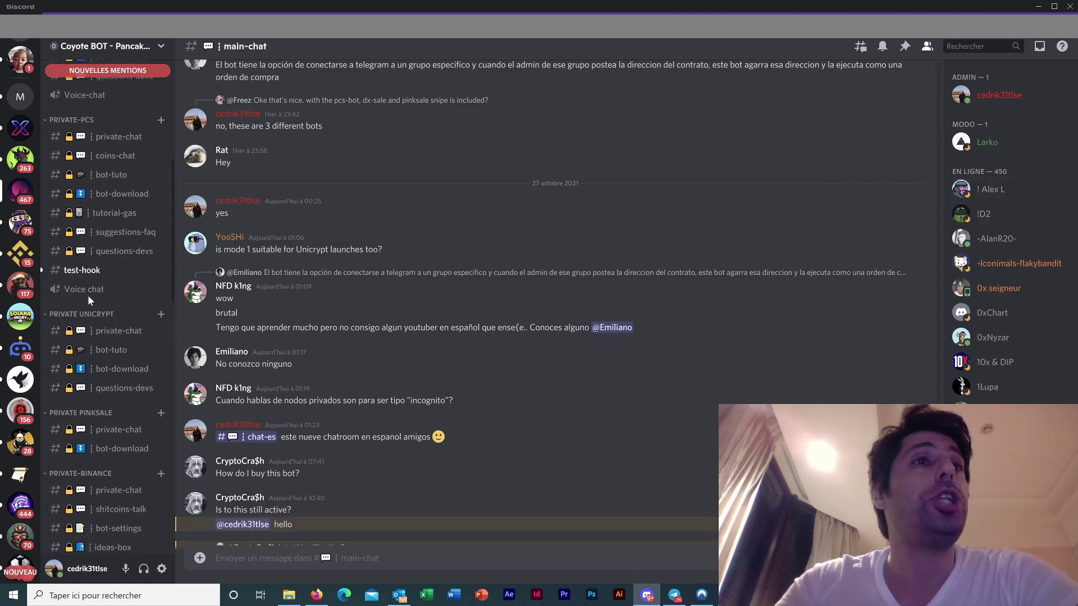
pyautogui.scroll(4, 78, 343)
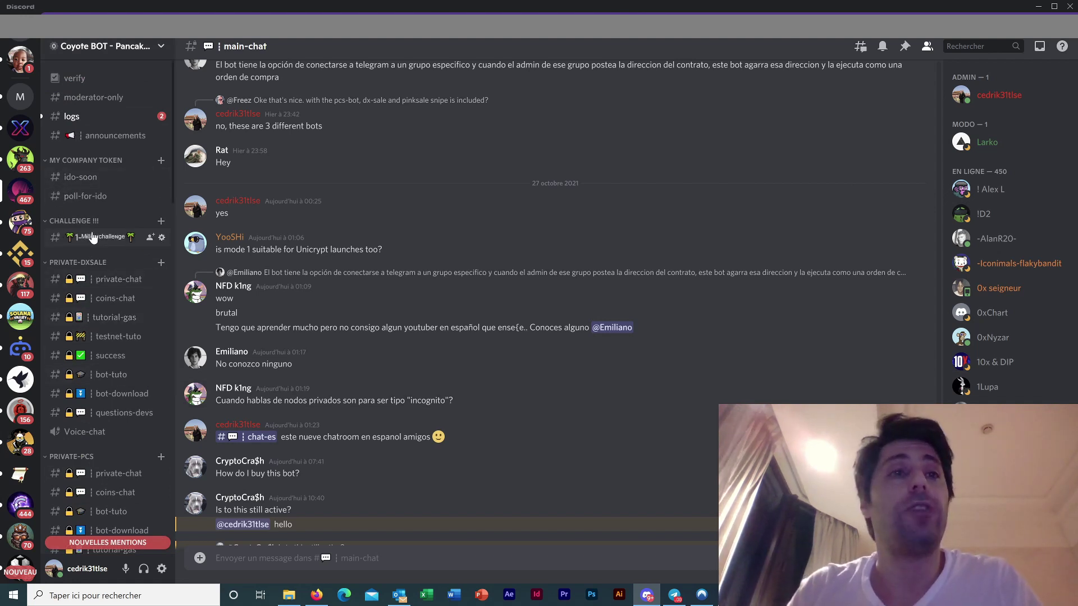
pyautogui.click(84, 570)
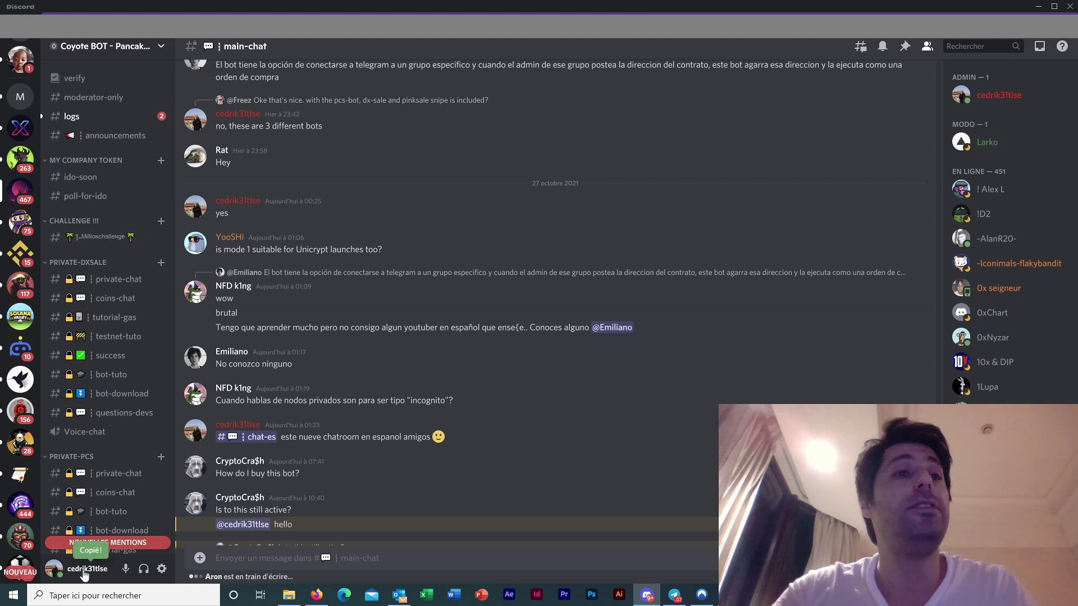
pyautogui.click(54, 569)
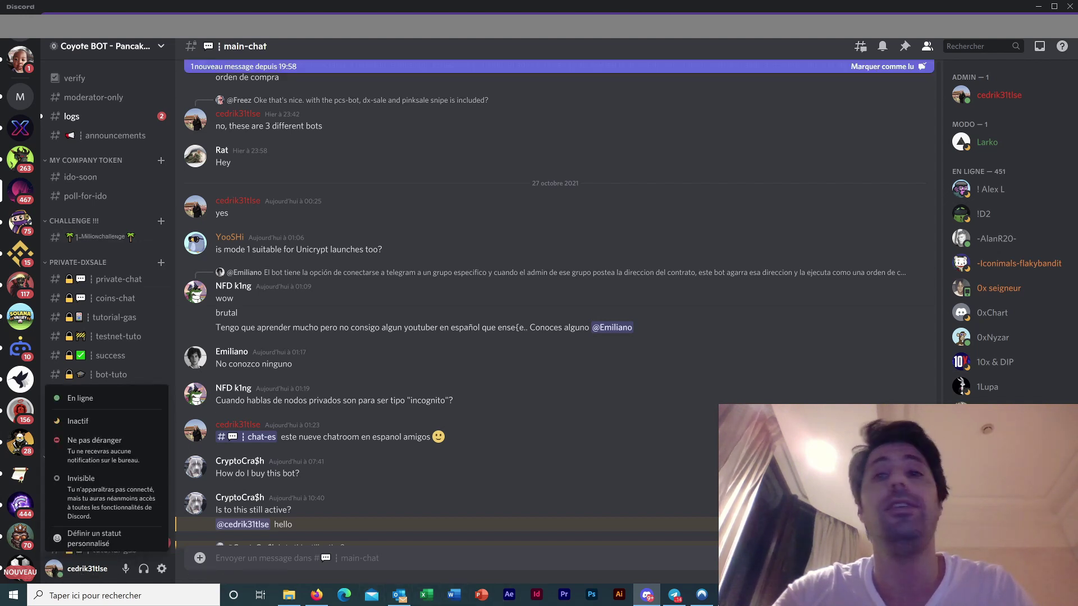
pyautogui.click(667, 561)
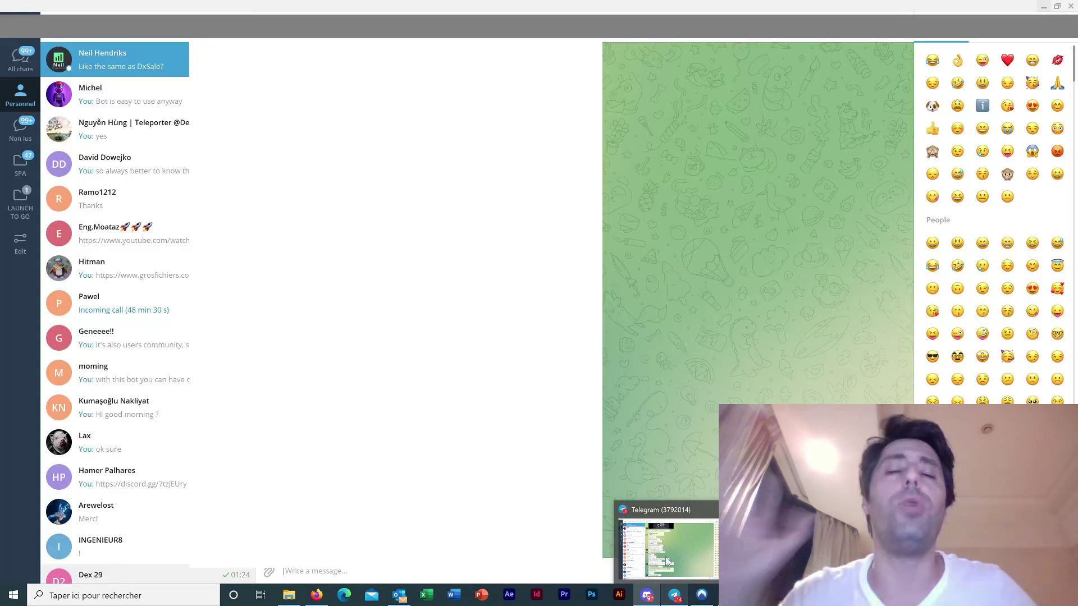